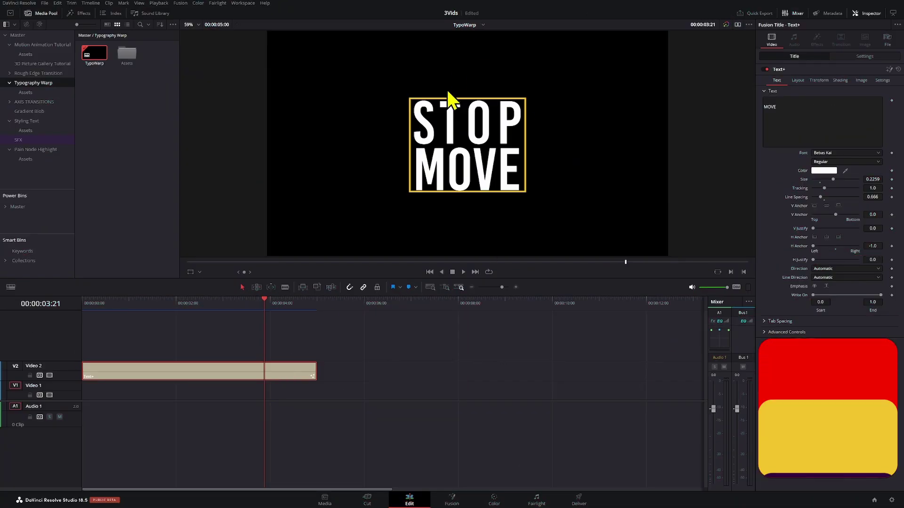
Add a Text+ title on Video 2 at about the 6-second mark and select it with the playhead over it
{"action": "left_click", "coordinate": [83, 15]}
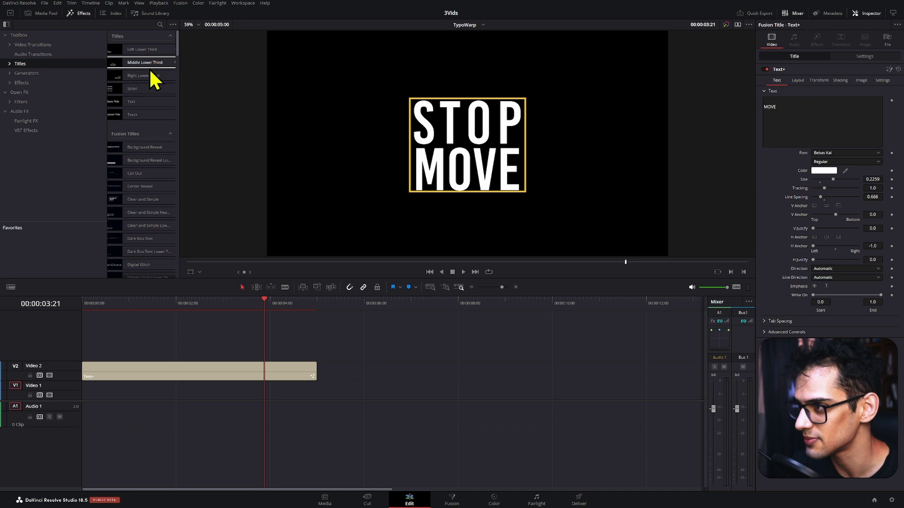
{"action": "left_click_drag", "start_coordinate": [131, 115], "coordinate": [380, 368]}
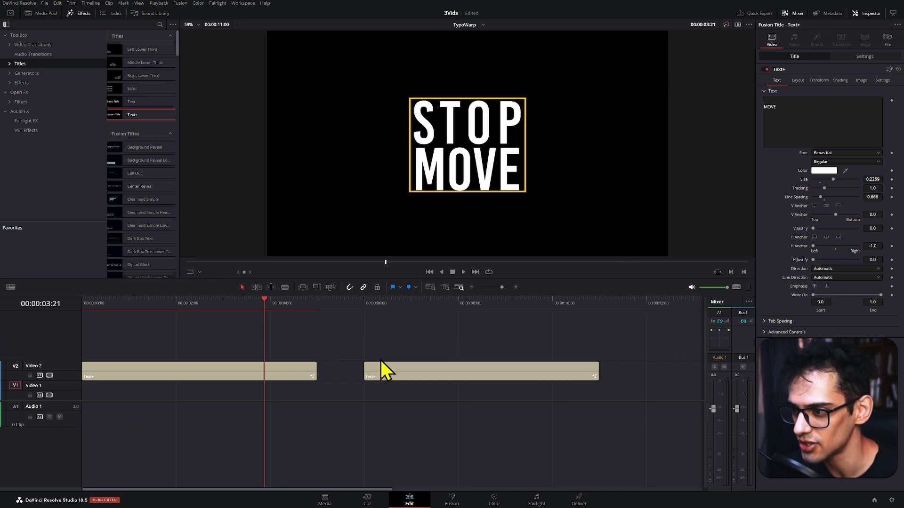
{"action": "left_click", "coordinate": [391, 306]}
{"action": "left_click", "coordinate": [408, 372]}
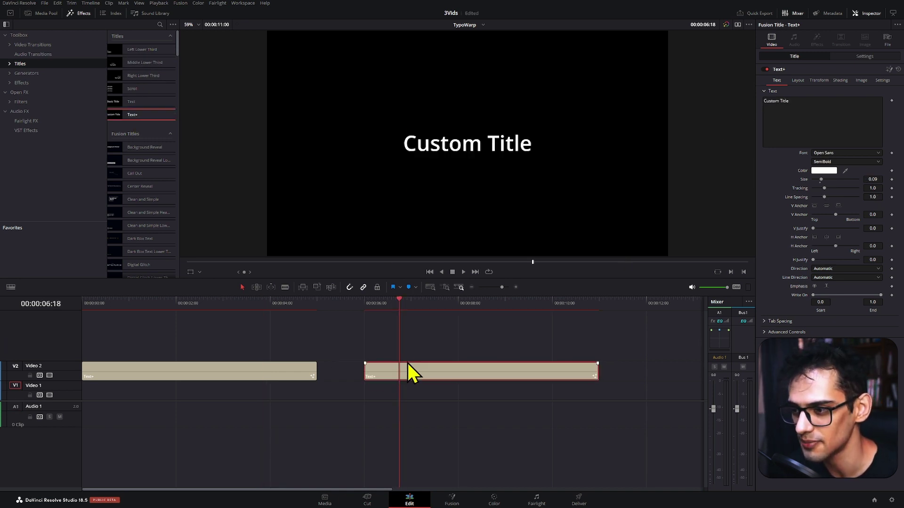
Replace the title's placeholder text with TEXT and MORE on two separate lines
{"action": "left_click", "coordinate": [849, 107]}
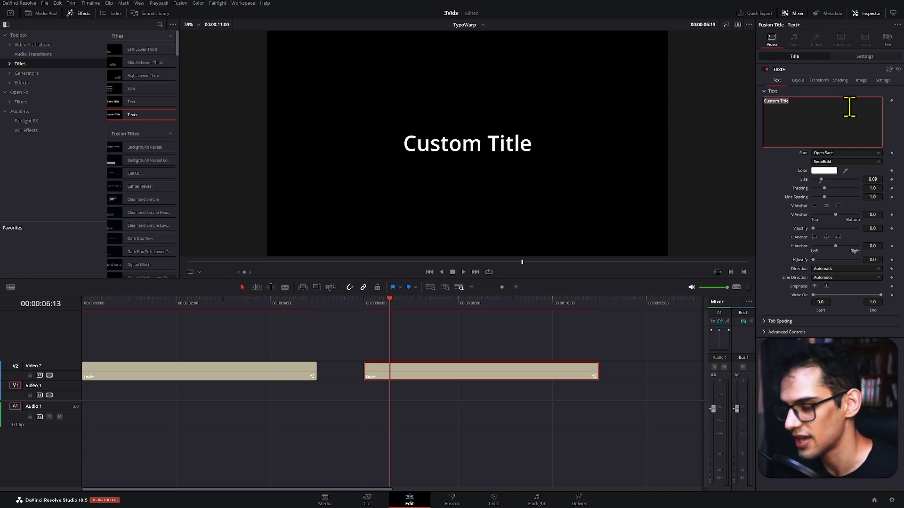
{"action": "type", "text": "TEXT"}
{"action": "key", "text": "Return"}
{"action": "type", "text": "MORE"}
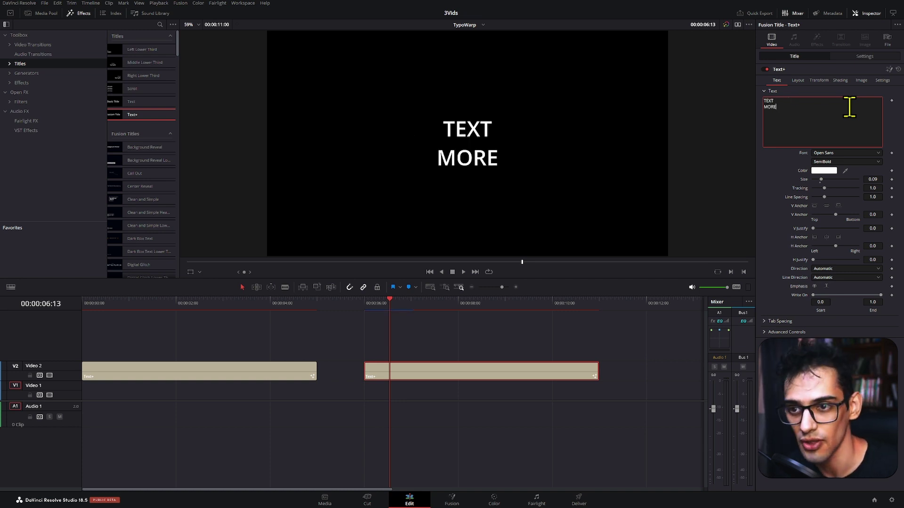
Set the title's font to Bebas Kai, line spacing to 0.855 and size to 0.1061
{"action": "left_click", "coordinate": [849, 155]}
{"action": "left_click", "coordinate": [849, 156]}
{"action": "left_click", "coordinate": [875, 190]}
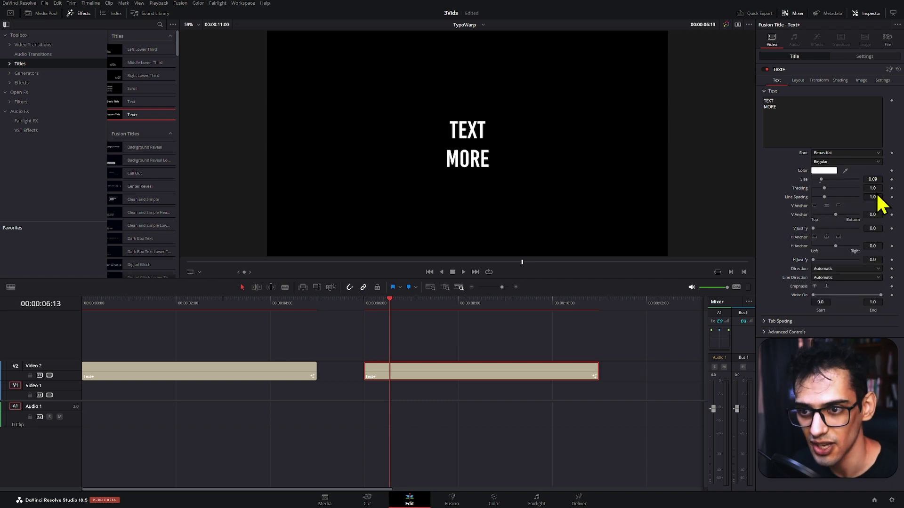
{"action": "left_click_drag", "start_coordinate": [872, 197], "coordinate": [874, 178]}
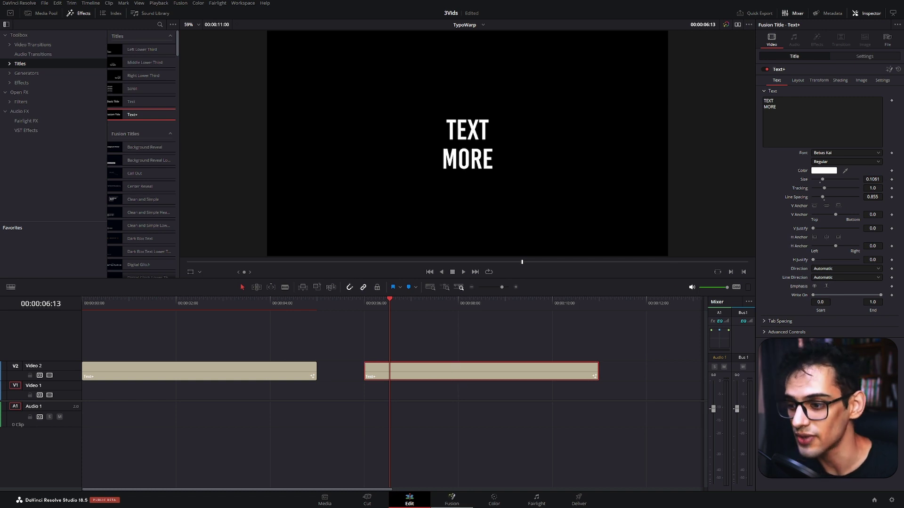
Open the title in Fusion, duplicate its Template text node and merge the copy over the original
{"action": "left_click", "coordinate": [451, 502]}
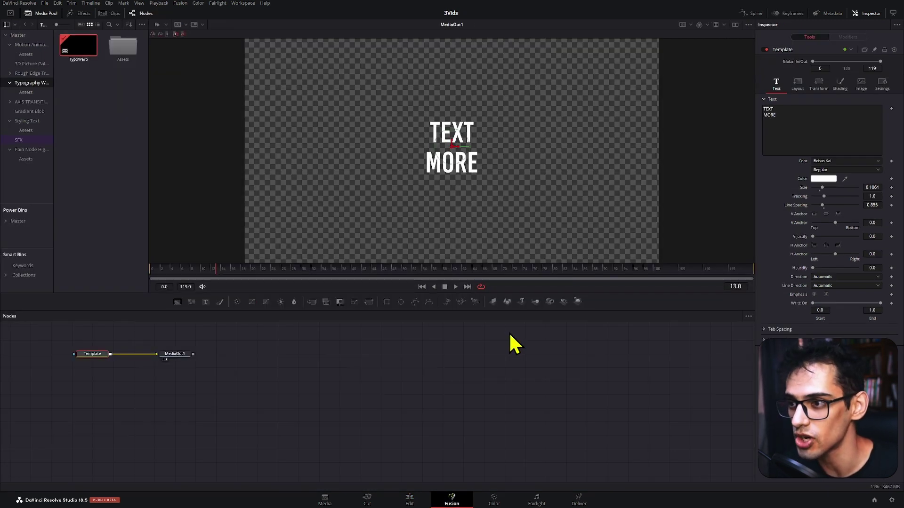
{"action": "left_click_drag", "start_coordinate": [198, 347], "coordinate": [295, 415]}
{"action": "key", "text": "ctrl+c"}
{"action": "key", "text": "ctrl+v"}
{"action": "left_click_drag", "start_coordinate": [193, 426], "coordinate": [166, 389]}
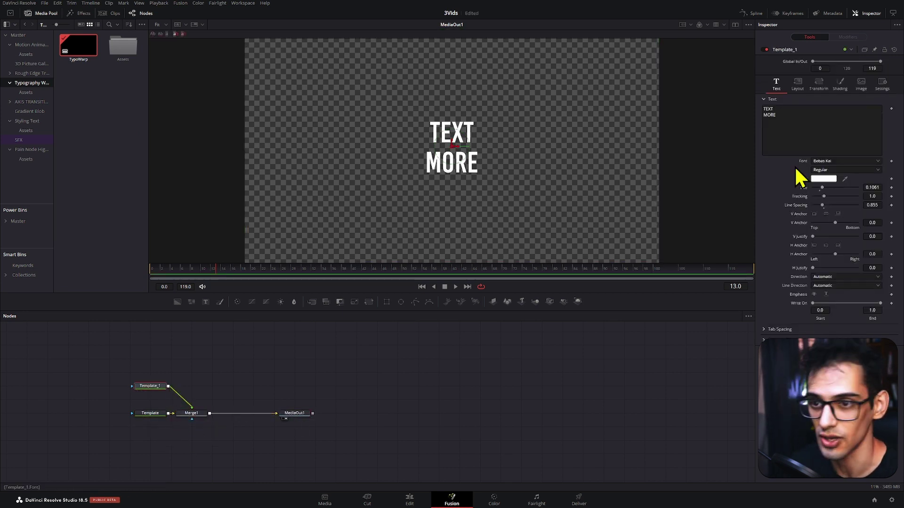
Remove the second line from the duplicated text node so it reads only TEXT
{"action": "left_click_drag", "start_coordinate": [807, 122], "coordinate": [754, 121]}
{"action": "key", "text": "BackSpace"}
{"action": "key", "text": "BackSpace"}
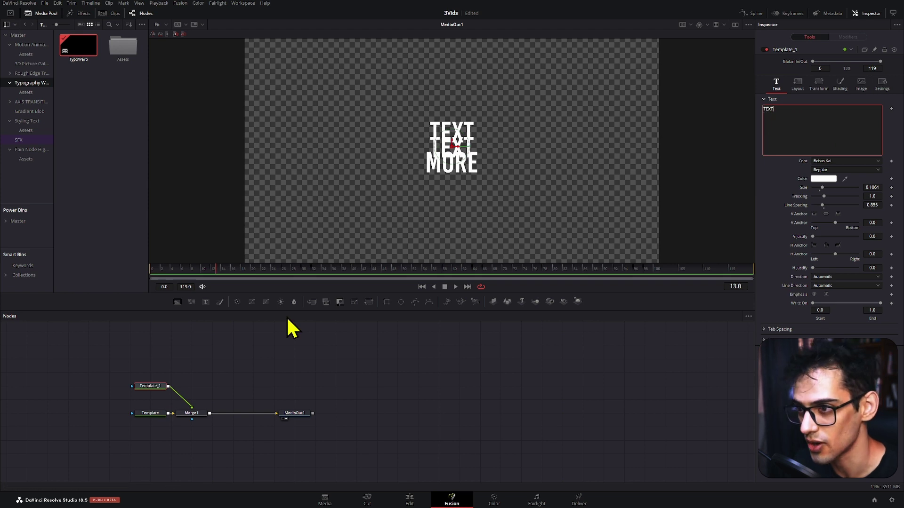
Change the original Template node's text to only MORE
{"action": "left_click", "coordinate": [155, 414]}
{"action": "left_click", "coordinate": [783, 108]}
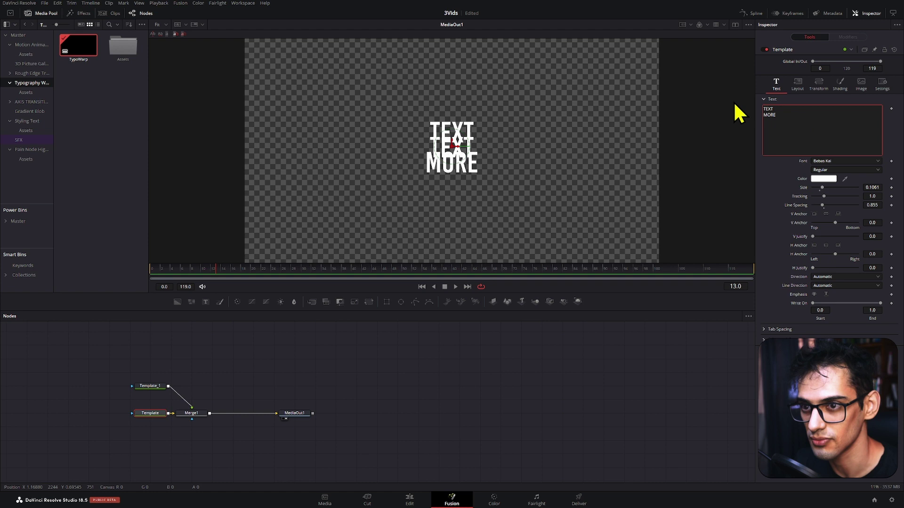
{"action": "key", "text": "Delete"}
{"action": "key", "text": "Delete"}
{"action": "key", "text": "Delete"}
{"action": "key", "text": "Delete"}
{"action": "key", "text": "Delete"}
{"action": "key", "text": "Delete"}
{"action": "key", "text": "Delete"}
{"action": "key", "text": "Delete"}
{"action": "key", "text": "Delete"}
{"action": "type", "text": "MORE"}
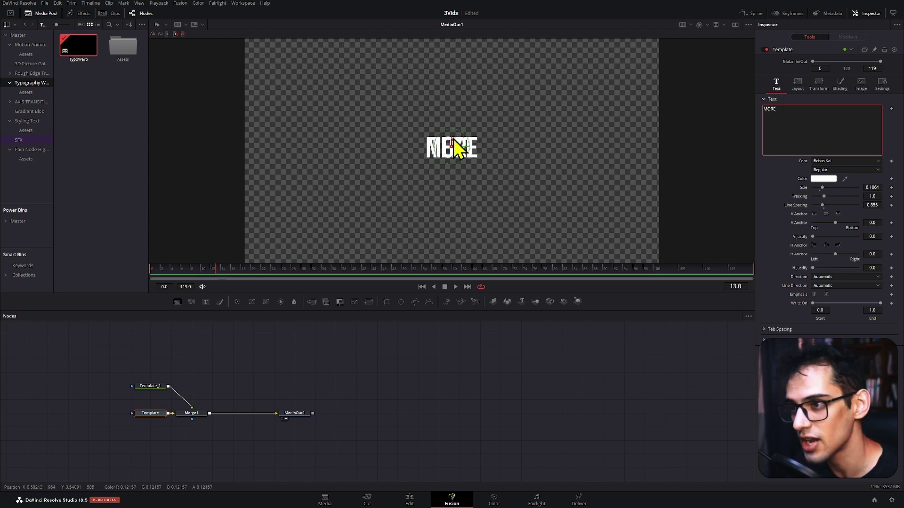
Place the word MORE directly below TEXT in the viewer and set the TEXT node's size to 0.1241
{"action": "scroll", "coordinate": [455, 148], "scroll_direction": "up", "scroll_amount": 3}
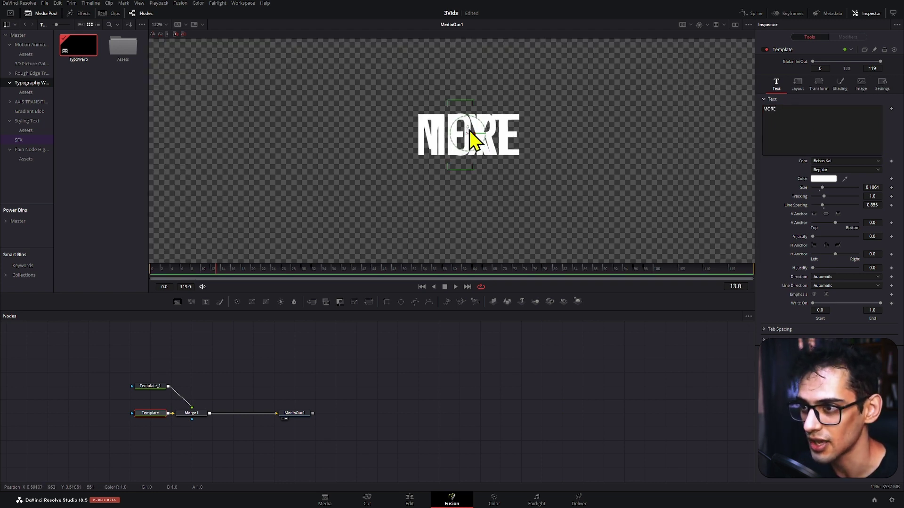
{"action": "left_click_drag", "start_coordinate": [469, 130], "coordinate": [468, 175]}
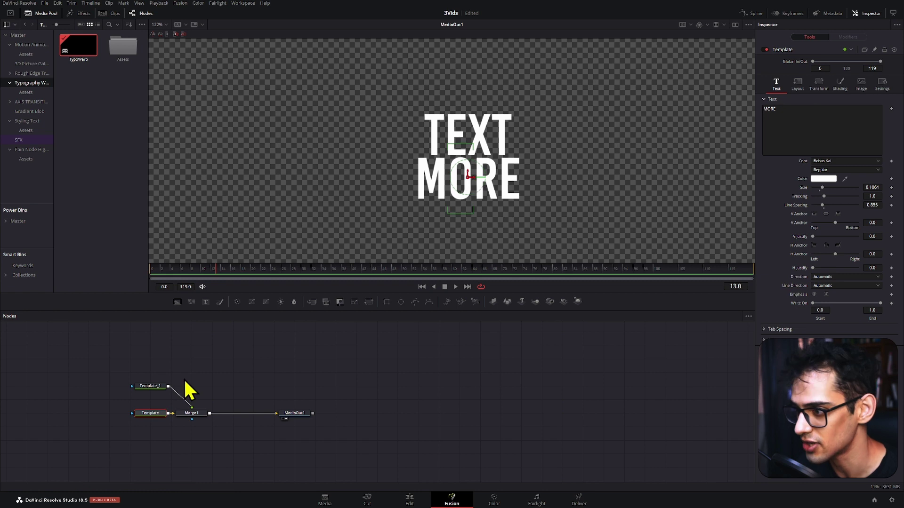
{"action": "left_click", "coordinate": [159, 386]}
{"action": "mouse_move", "coordinate": [873, 187]}
{"action": "left_mouse_down"}
{"action": "mouse_move", "coordinate": [894, 187]}
{"action": "mouse_move", "coordinate": [876, 188]}
{"action": "left_mouse_up"}
{"action": "left_click_drag", "start_coordinate": [530, 94], "coordinate": [352, 234]}
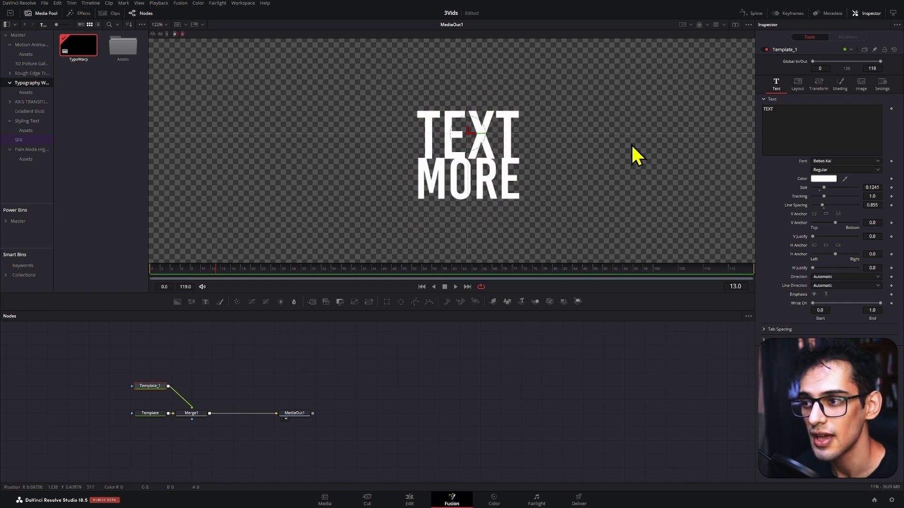
{"action": "scroll", "coordinate": [636, 155], "scroll_direction": "down", "scroll_amount": 3}
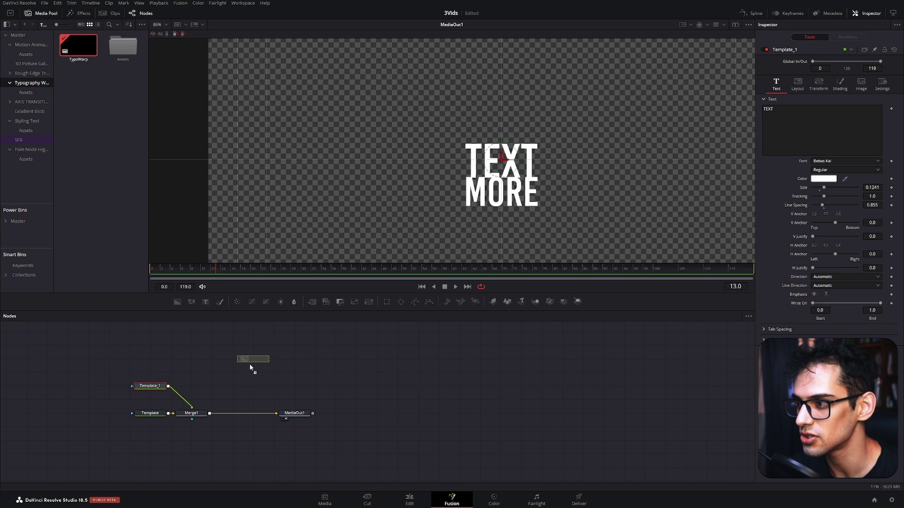
Add a Background node masked by a Rectangle and merge it over the text just before MediaOut1
{"action": "left_click_drag", "start_coordinate": [250, 367], "coordinate": [282, 379]}
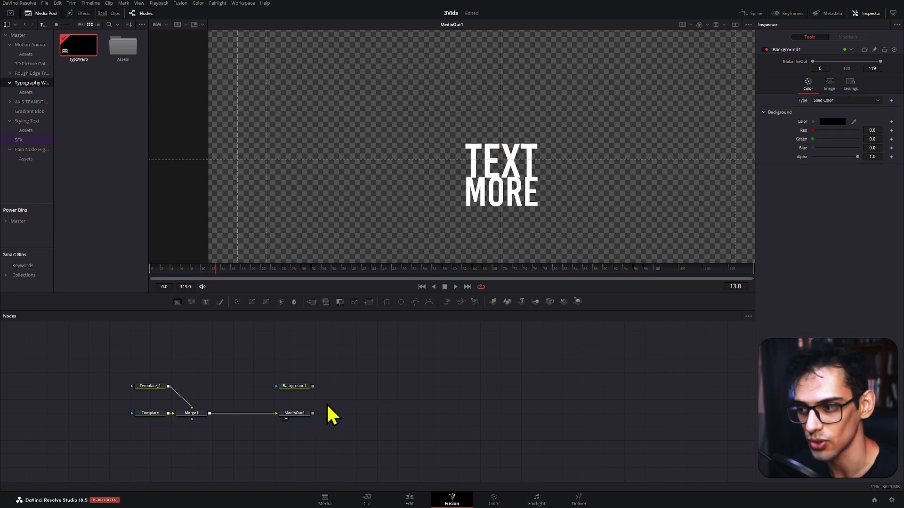
{"action": "left_click_drag", "start_coordinate": [308, 413], "coordinate": [473, 414]}
{"action": "left_click", "coordinate": [296, 386]}
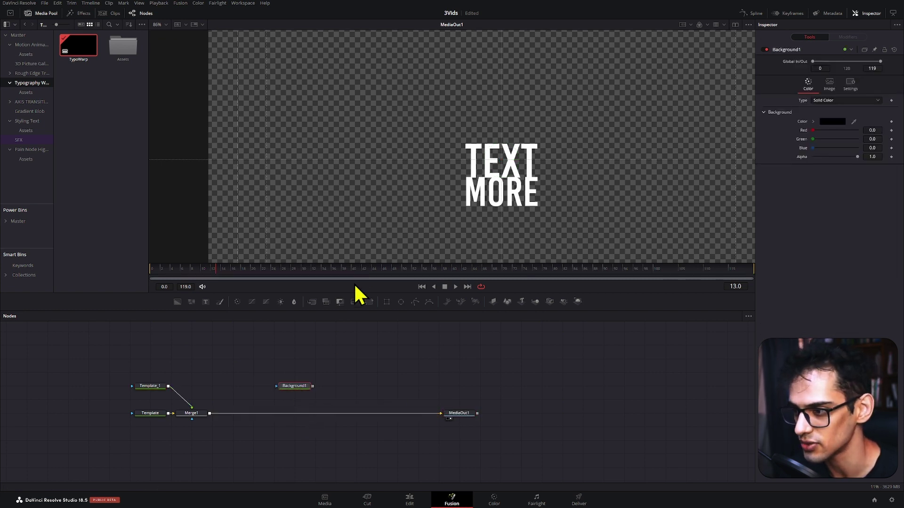
{"action": "left_click", "coordinate": [385, 303]}
{"action": "left_click_drag", "start_coordinate": [312, 387], "coordinate": [210, 414]}
{"action": "left_click_drag", "start_coordinate": [347, 359], "coordinate": [397, 409]}
{"action": "left_click", "coordinate": [397, 372]}
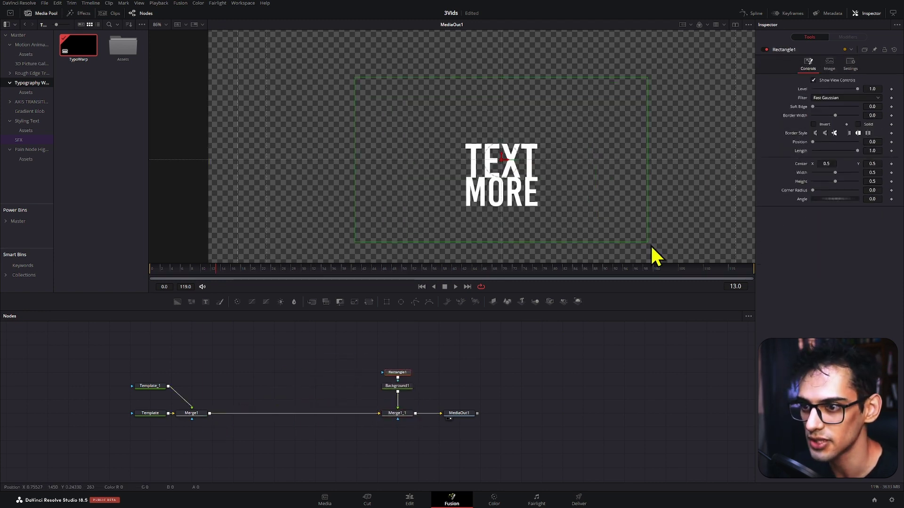
Shrink the rectangle mask around the words to about 0.14 wide and 0.247 high, with a border width of 0.0045
{"action": "left_click_drag", "start_coordinate": [652, 246], "coordinate": [542, 200]}
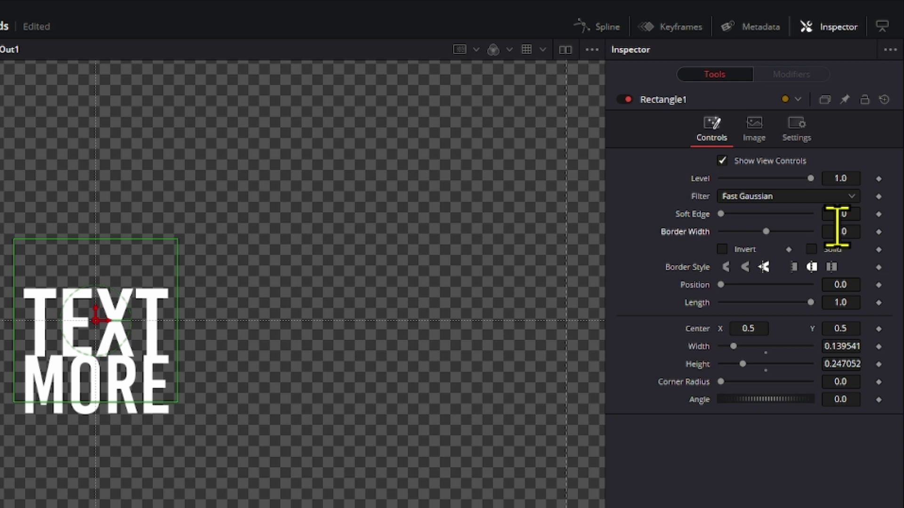
{"action": "left_click_drag", "start_coordinate": [837, 230], "coordinate": [858, 230]}
{"action": "scroll", "coordinate": [134, 372], "scroll_direction": "down", "scroll_amount": 3}
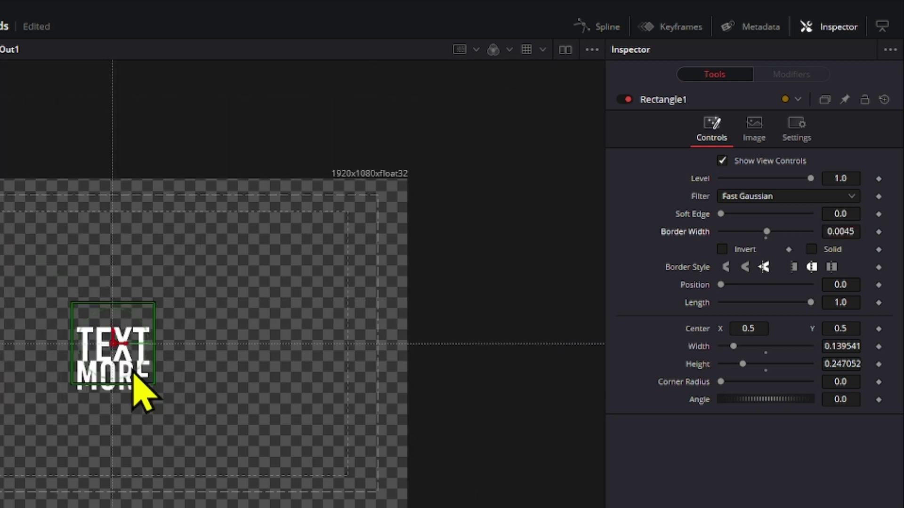
{"action": "scroll", "coordinate": [132, 371], "scroll_direction": "up", "scroll_amount": 4}
Move TEXT to the upper part of the frame and MORE up inside it, and set MORE's size to 0.1161
{"action": "left_click", "coordinate": [158, 389]}
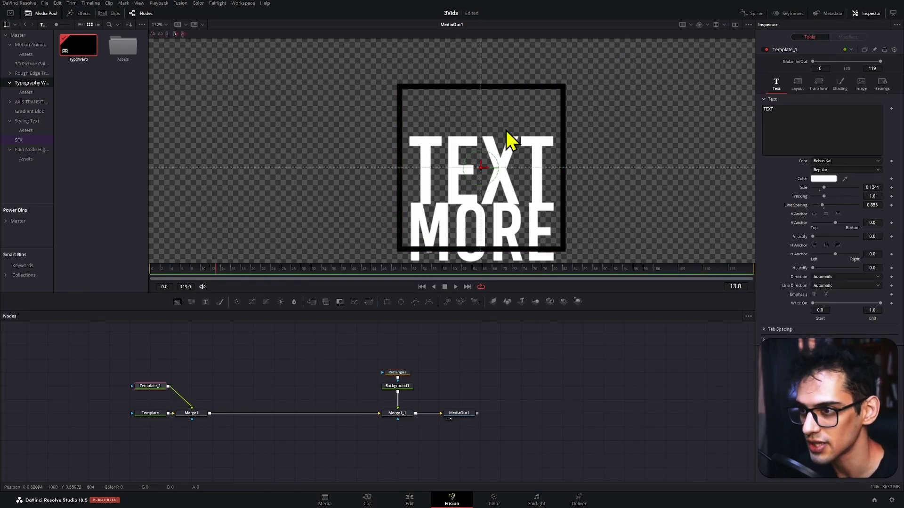
{"action": "left_click_drag", "start_coordinate": [480, 164], "coordinate": [484, 121]}
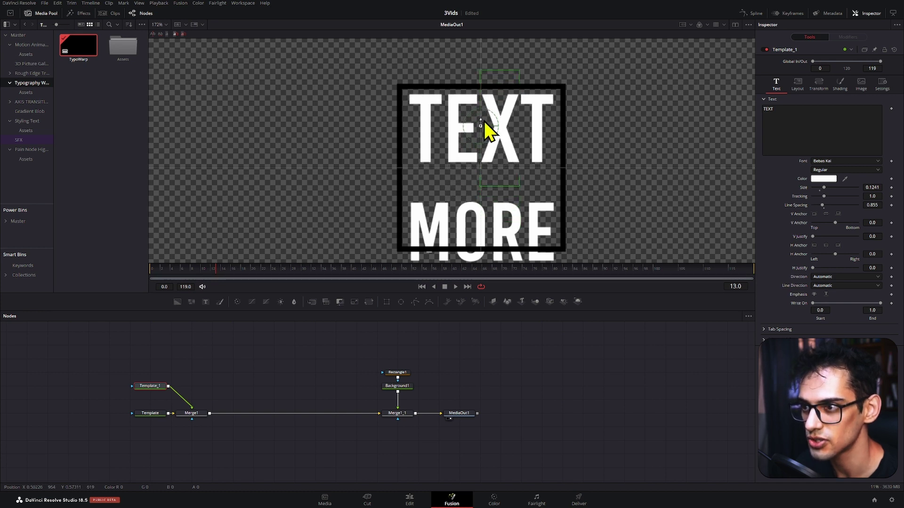
{"action": "left_click", "coordinate": [160, 414]}
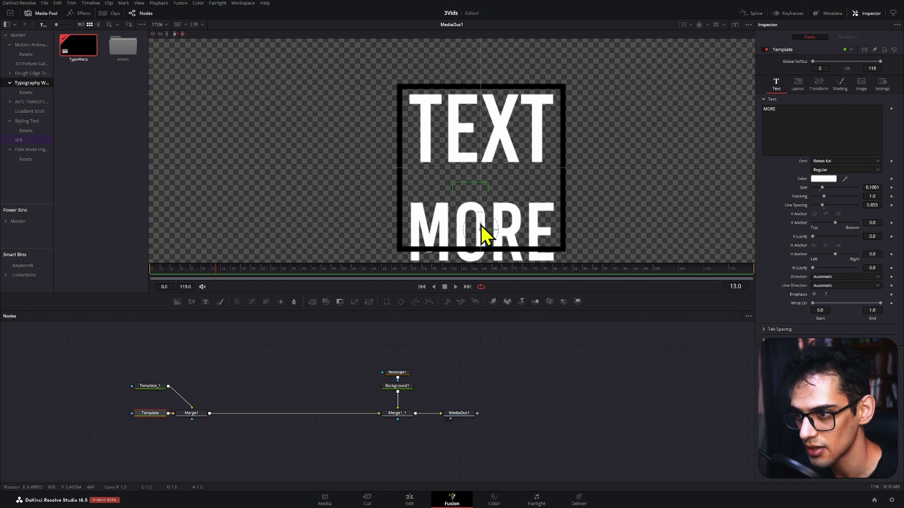
{"action": "left_click_drag", "start_coordinate": [481, 225], "coordinate": [482, 199]}
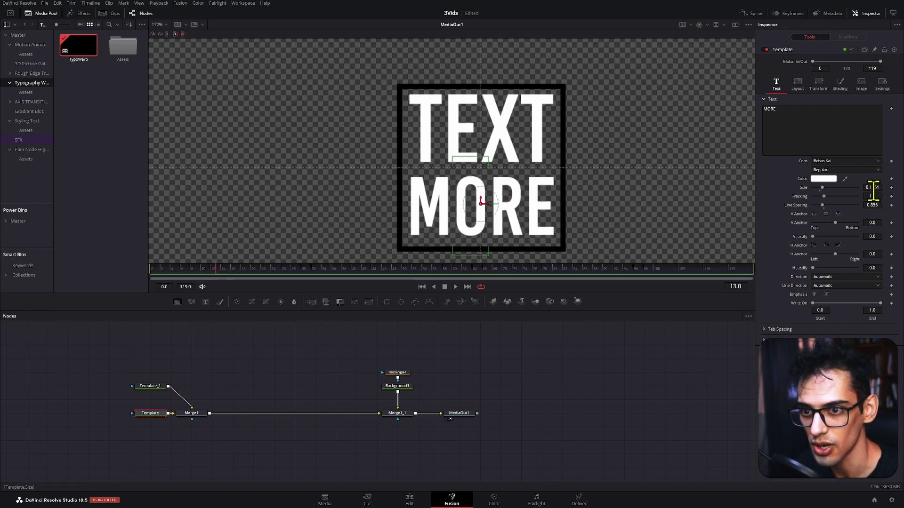
{"action": "left_click_drag", "start_coordinate": [872, 188], "coordinate": [893, 188]}
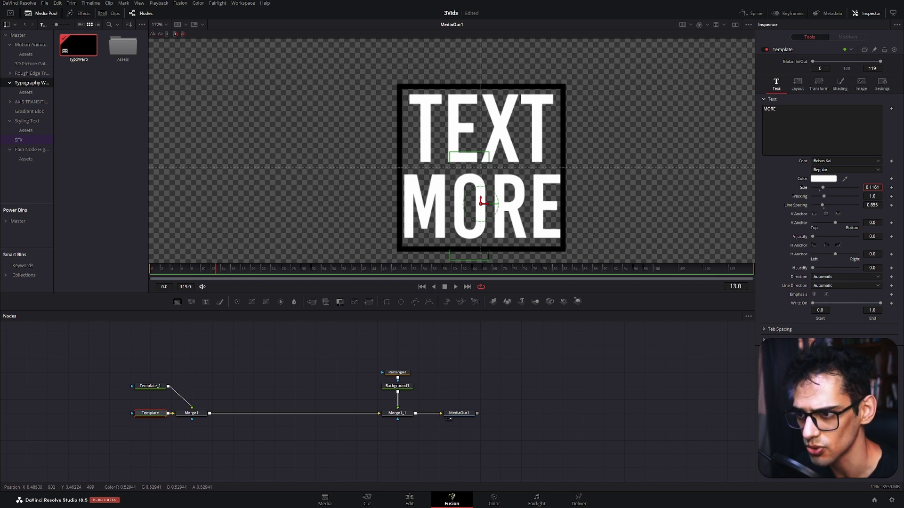
Enlarge TEXT to size 0.13521 to match MORE's width, and close the gap between the two words
{"action": "scroll", "coordinate": [558, 232], "scroll_direction": "up", "scroll_amount": 5}
{"action": "scroll", "coordinate": [558, 232], "scroll_direction": "down", "scroll_amount": 4}
{"action": "left_click_drag", "start_coordinate": [449, 59], "coordinate": [446, 101]}
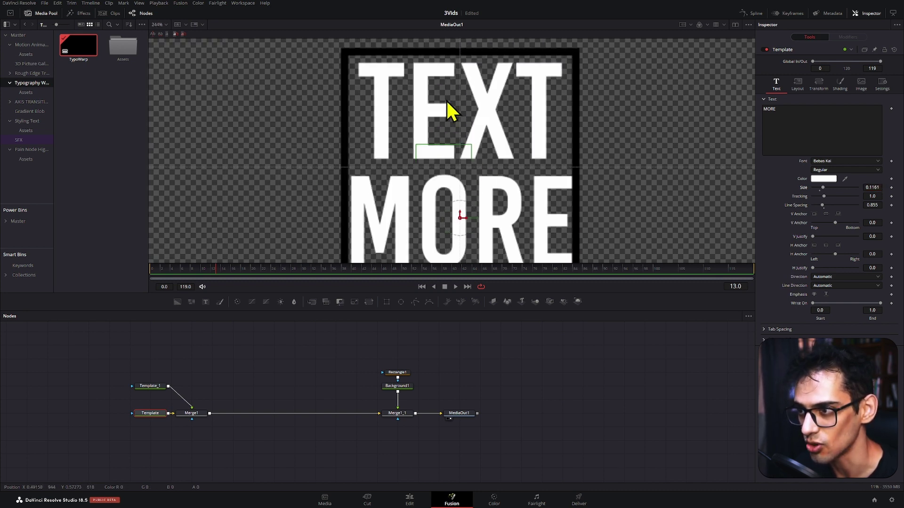
{"action": "left_click", "coordinate": [149, 386]}
{"action": "left_click_drag", "start_coordinate": [872, 187], "coordinate": [895, 187]}
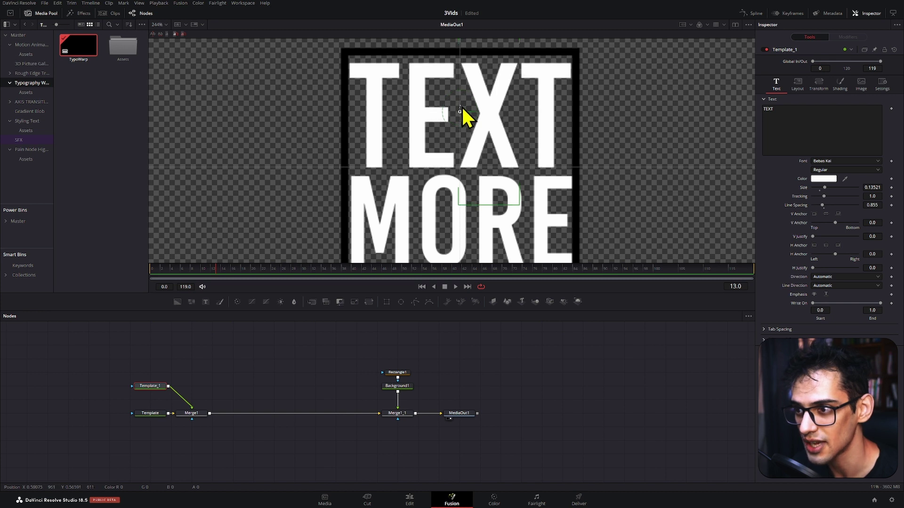
{"action": "left_click", "coordinate": [157, 415]}
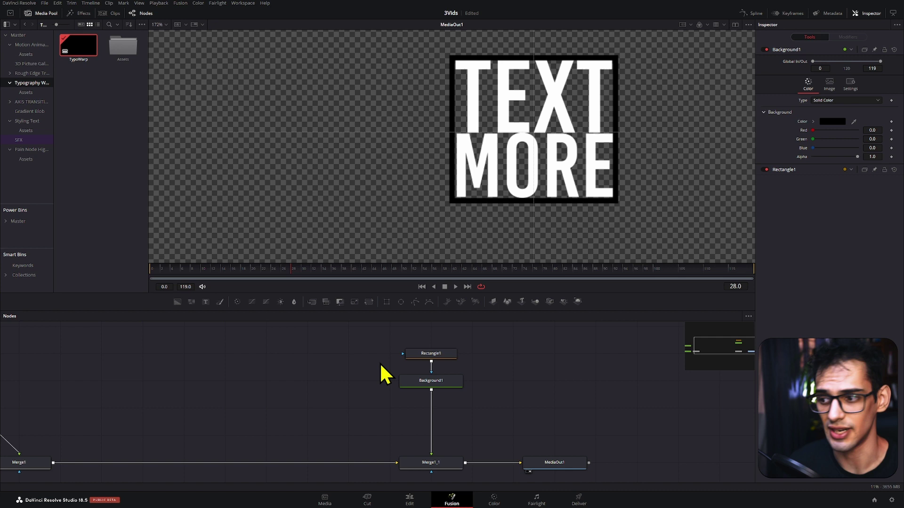
Duplicate the Background and Rectangle pair and merge the copy with the original Background above Merge1_1
{"action": "left_click_drag", "start_coordinate": [367, 346], "coordinate": [460, 413]}
{"action": "key", "text": "ctrl+c"}
{"action": "key", "text": "ctrl+v"}
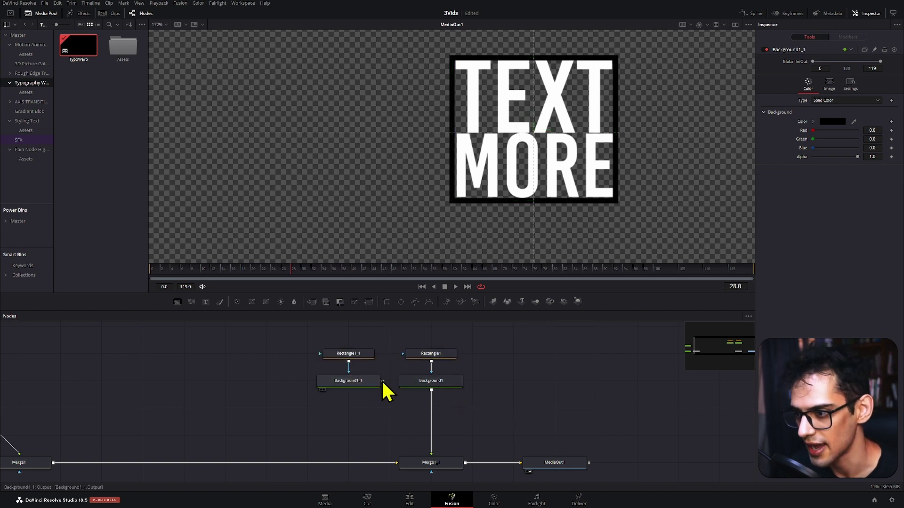
{"action": "left_click_drag", "start_coordinate": [383, 381], "coordinate": [440, 386]}
{"action": "left_click_drag", "start_coordinate": [444, 435], "coordinate": [441, 412]}
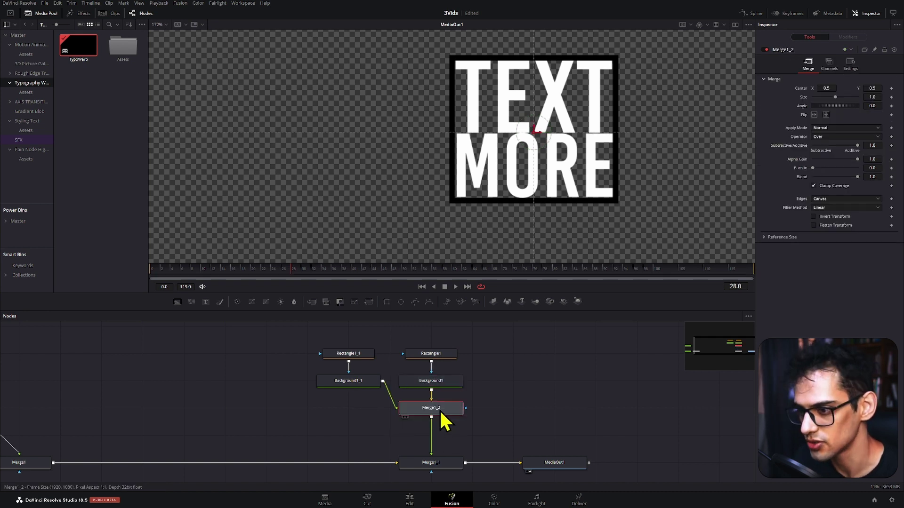
Make the copied rectangle Rectangle1_1 a solid fill and set the Background1_1 color to near-black #150f0e
{"action": "left_click", "coordinate": [367, 356]}
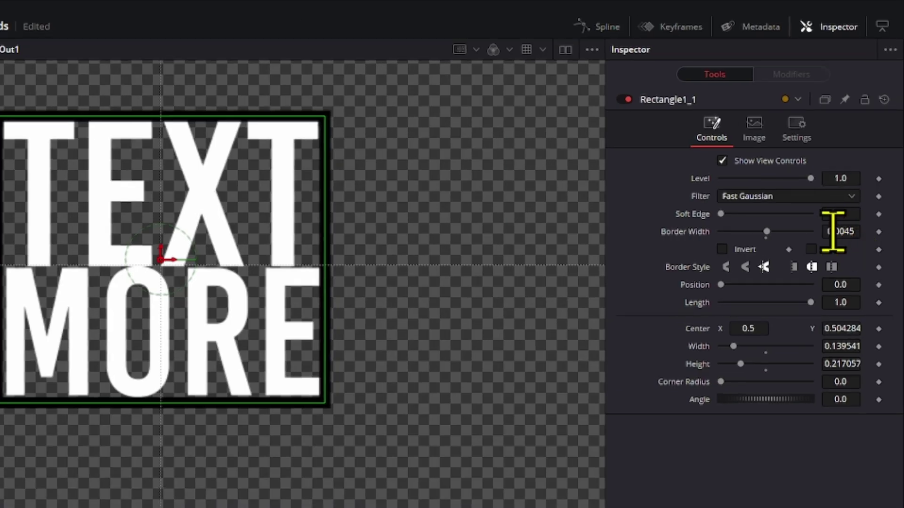
{"action": "left_click", "coordinate": [858, 124]}
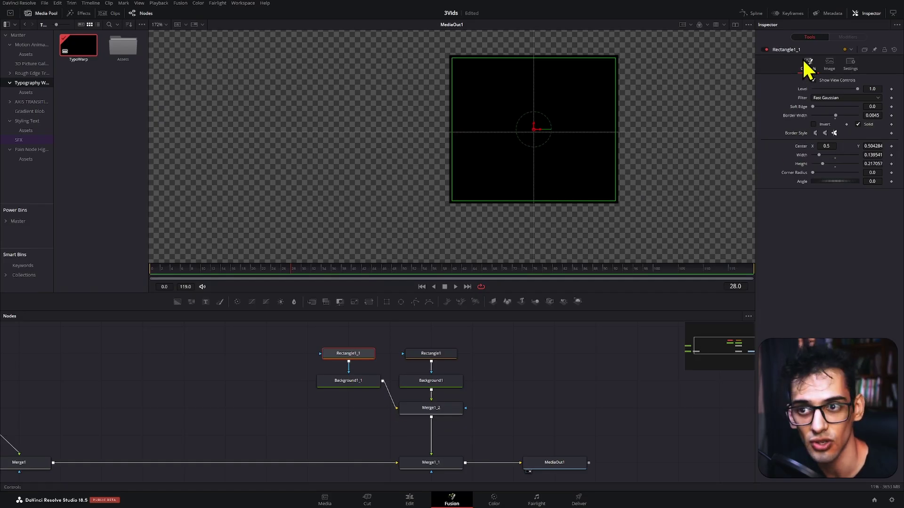
{"action": "left_click", "coordinate": [343, 382]}
{"action": "left_click", "coordinate": [835, 123]}
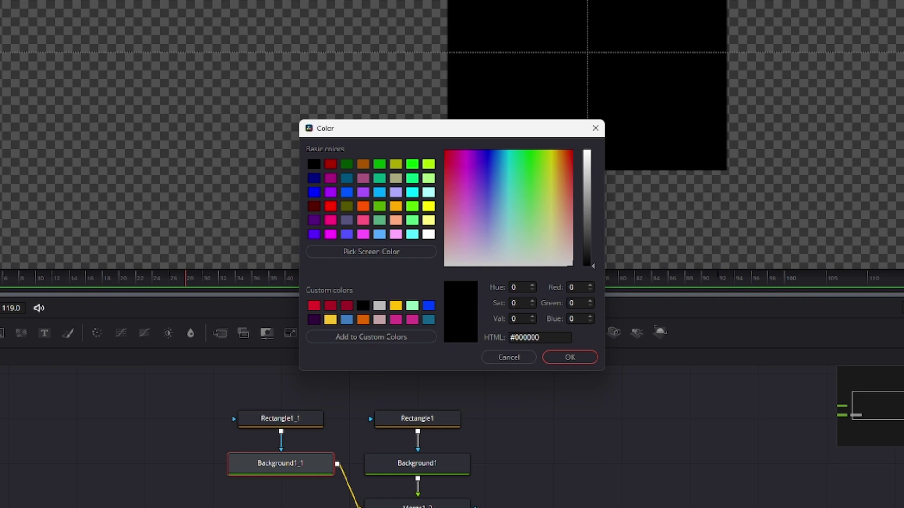
{"action": "left_click_drag", "start_coordinate": [523, 259], "coordinate": [523, 236]}
{"action": "left_click_drag", "start_coordinate": [534, 228], "coordinate": [537, 241]}
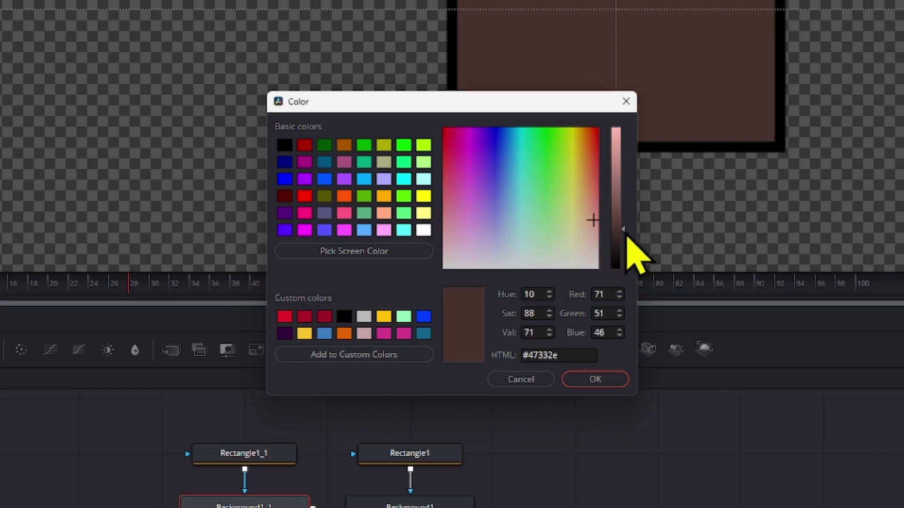
{"action": "left_click_drag", "start_coordinate": [626, 235], "coordinate": [628, 257]}
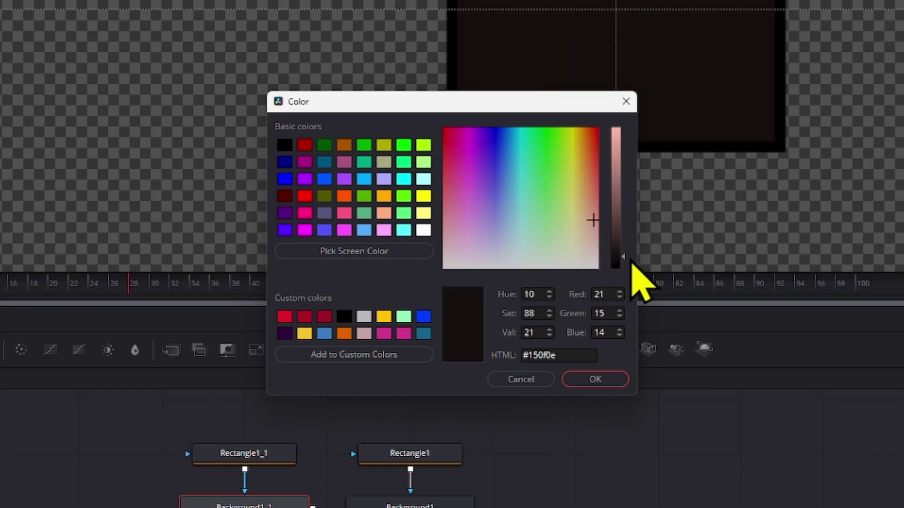
{"action": "left_click", "coordinate": [617, 377]}
Set the border's Background1 color to the custom yellow #f4c32d
{"action": "left_click", "coordinate": [410, 453]}
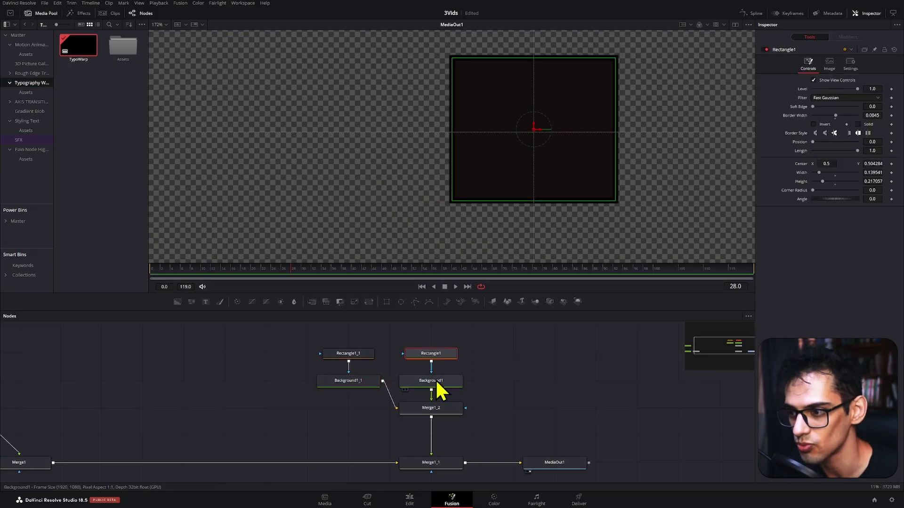
{"action": "left_click", "coordinate": [438, 382]}
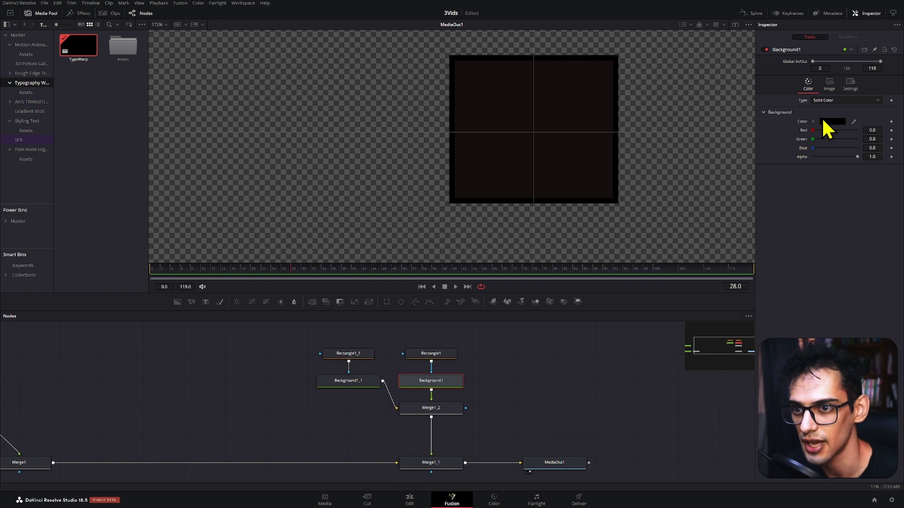
{"action": "left_click", "coordinate": [831, 122]}
{"action": "left_click", "coordinate": [375, 290]}
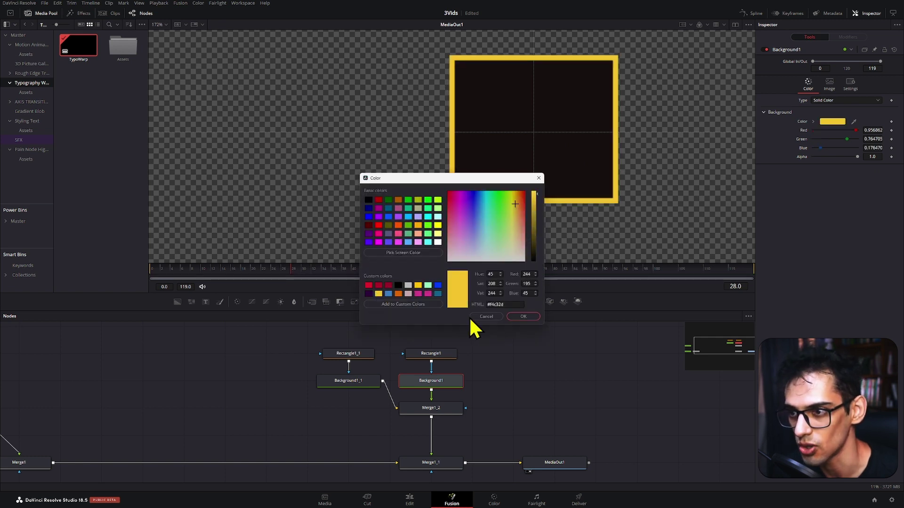
{"action": "left_click", "coordinate": [519, 316]}
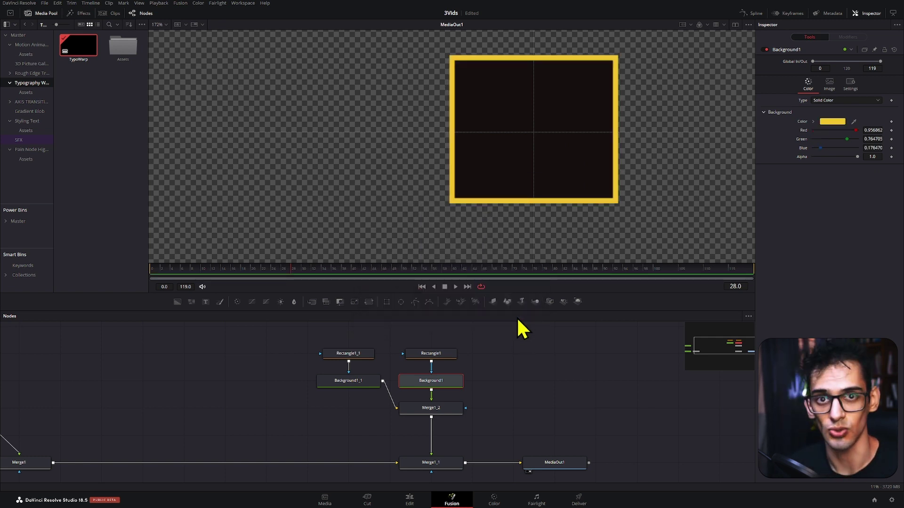
Swap the foreground and background inputs of Merge1_1 so the words are composited over the yellow frame and dark fill
{"action": "left_click_drag", "start_coordinate": [318, 396], "coordinate": [370, 387]}
{"action": "left_click_drag", "start_coordinate": [306, 379], "coordinate": [384, 365]}
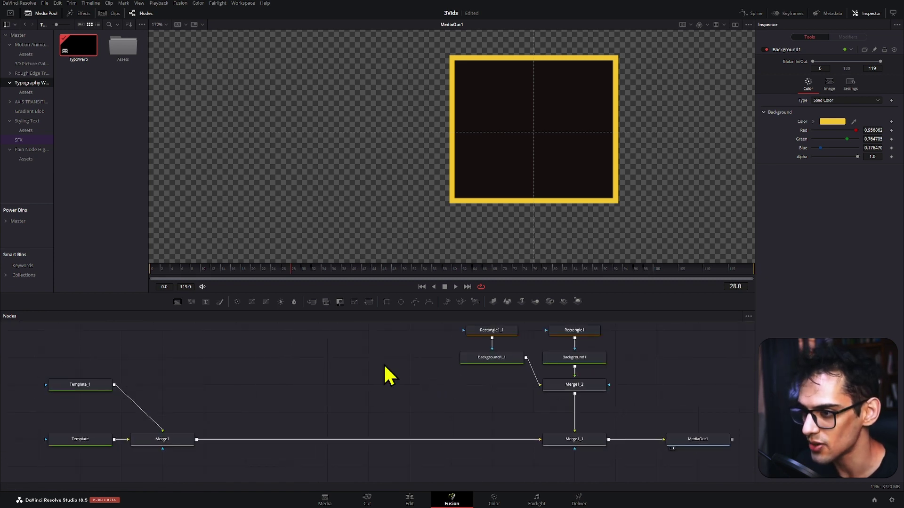
{"action": "left_click", "coordinate": [683, 441]}
{"action": "left_click", "coordinate": [594, 442]}
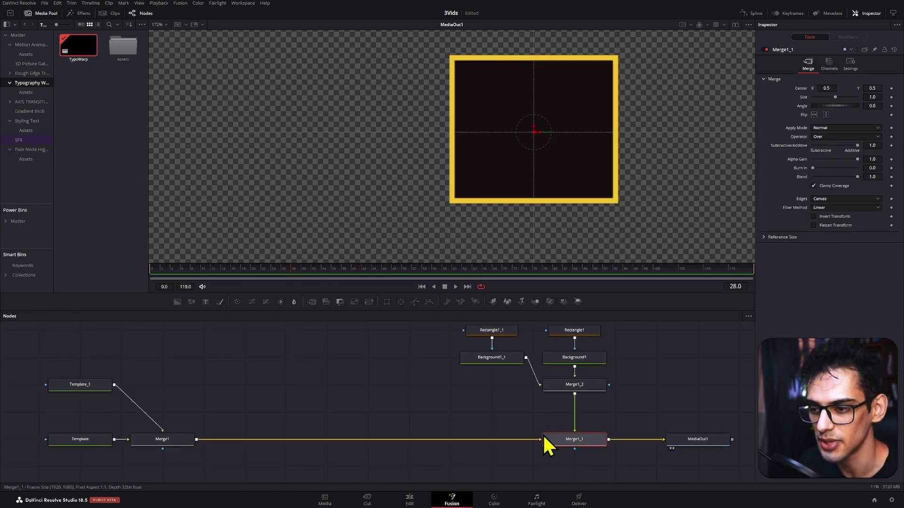
{"action": "scroll", "coordinate": [544, 440], "scroll_direction": "up", "scroll_amount": 2}
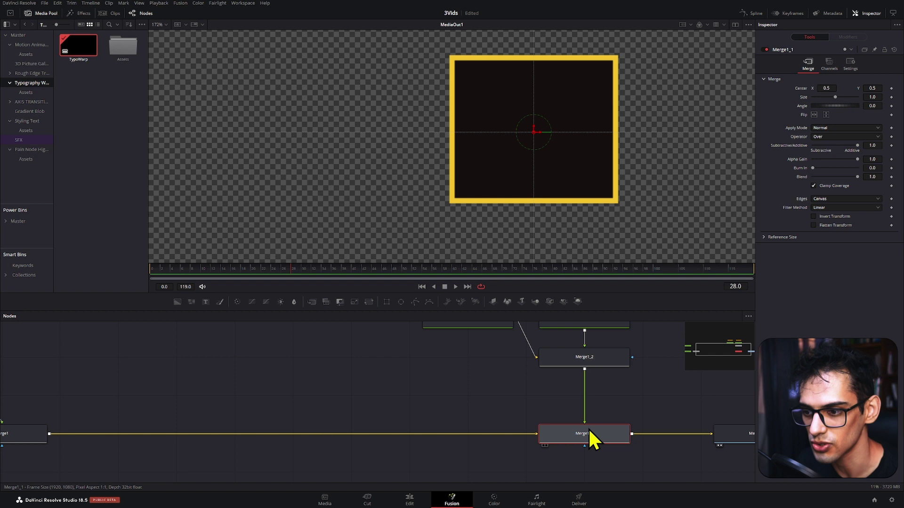
{"action": "scroll", "coordinate": [572, 420], "scroll_direction": "down", "scroll_amount": 2}
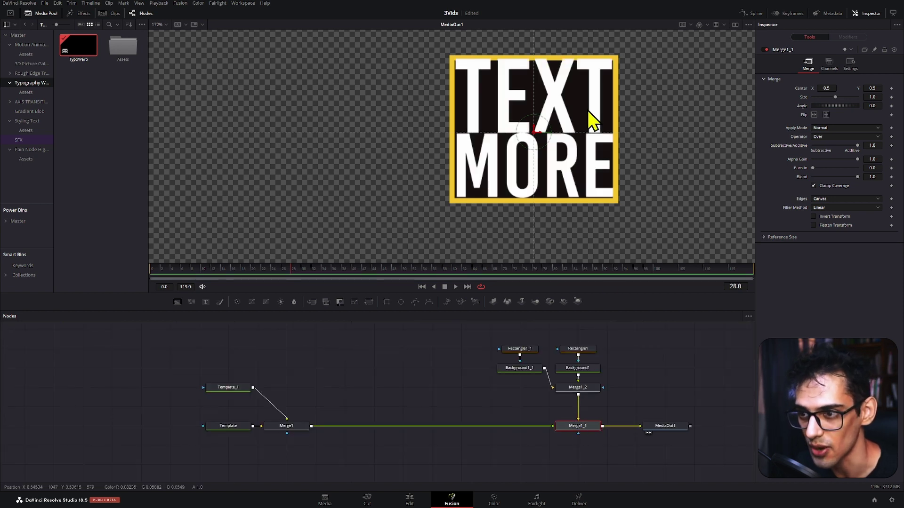
Nudge the frame rectangles to center X 0.5006 and check the words' alignment inside the yellow border
{"action": "scroll", "coordinate": [597, 103], "scroll_direction": "up", "scroll_amount": 2}
{"action": "scroll", "coordinate": [575, 182], "scroll_direction": "down", "scroll_amount": 1}
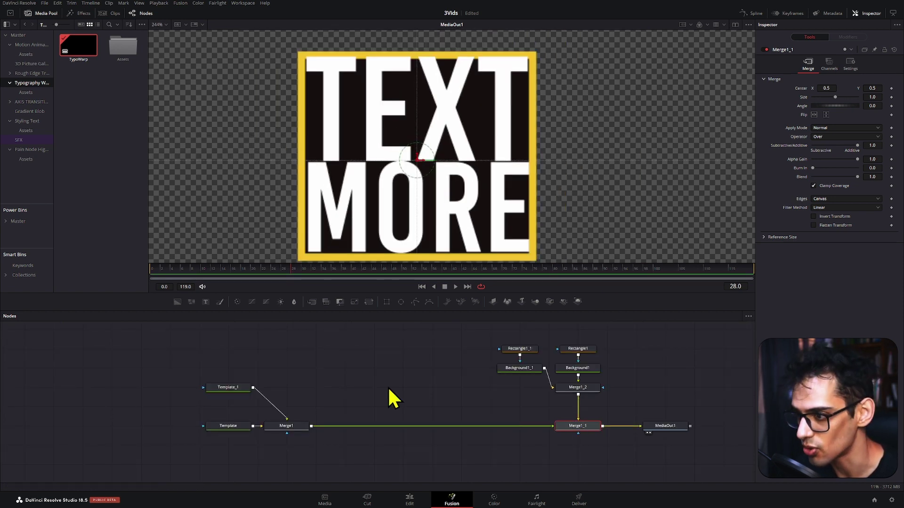
{"action": "left_click", "coordinate": [579, 347]}
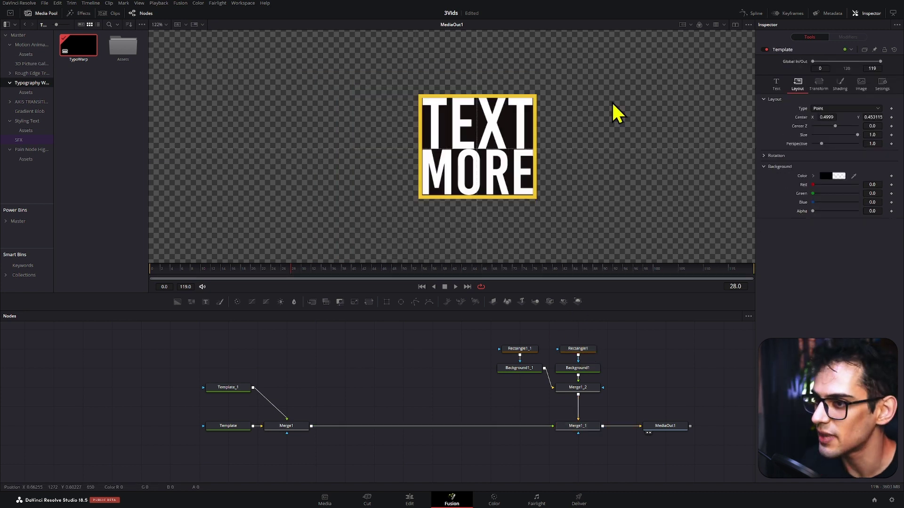
{"action": "scroll", "coordinate": [470, 187], "scroll_direction": "up", "scroll_amount": 4}
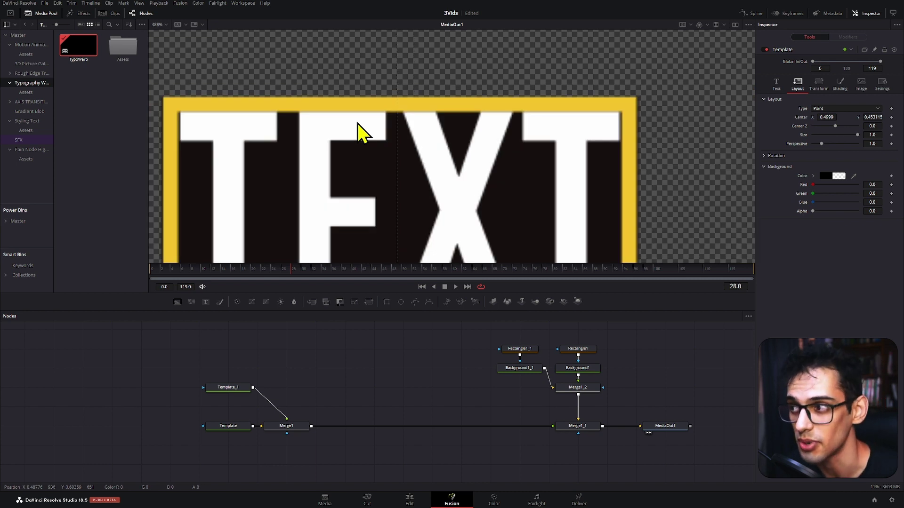
{"action": "scroll", "coordinate": [529, 136], "scroll_direction": "down", "scroll_amount": 3}
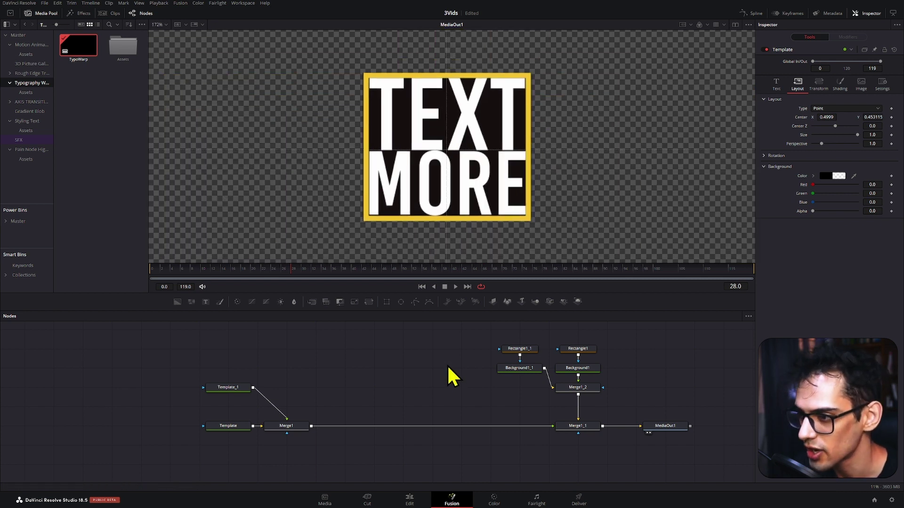
Add a Grid Warp node and insert it between Merge1 and Merge1_1
{"action": "key", "text": "shift+space"}
{"action": "type", "text": "GR"}
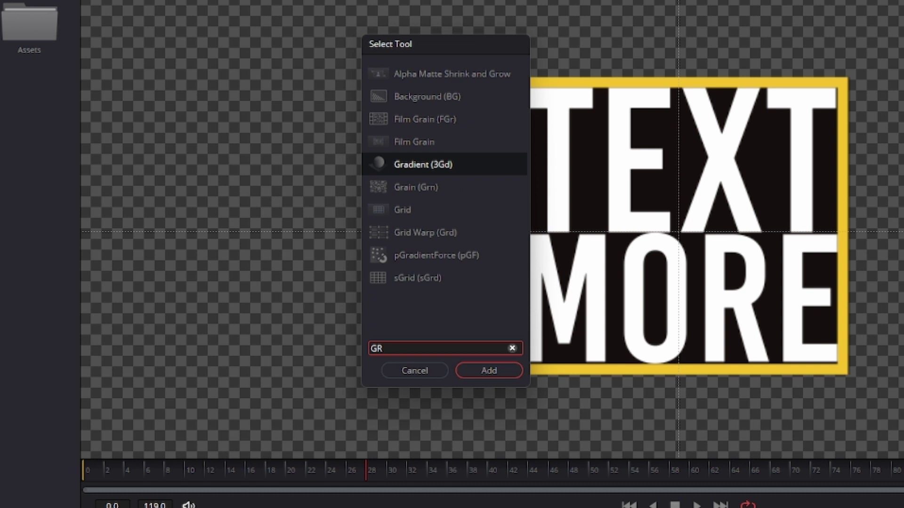
{"action": "type", "text": "ID W"}
{"action": "key", "text": "Return"}
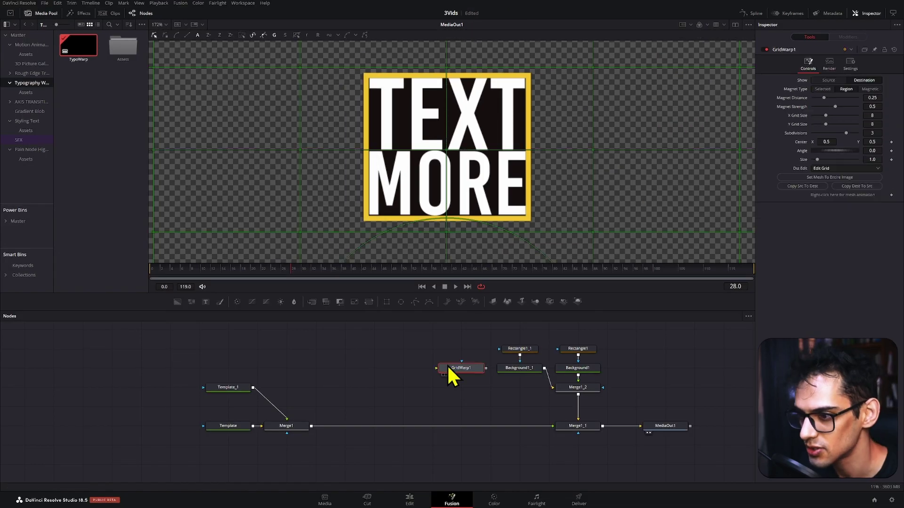
{"action": "left_click_drag", "start_coordinate": [450, 376], "coordinate": [436, 432]}
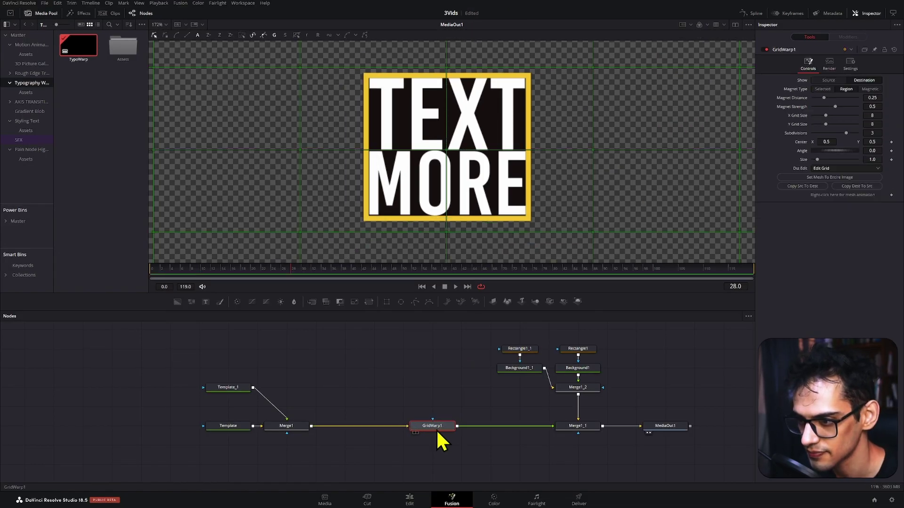
Copy Rectangle1_1, paste the duplicate above GridWarp1 and connect it as the warp's mask
{"action": "left_click", "coordinate": [528, 352]}
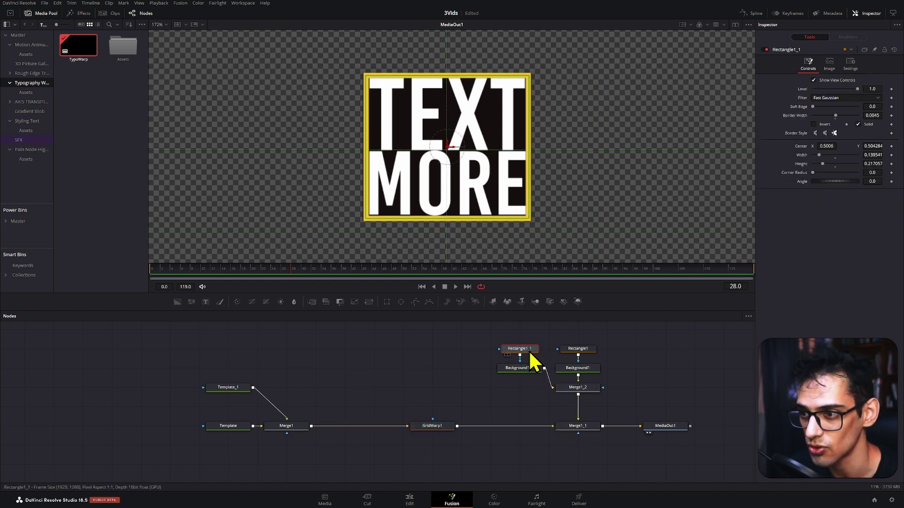
{"action": "scroll", "coordinate": [534, 75], "scroll_direction": "up", "scroll_amount": 10}
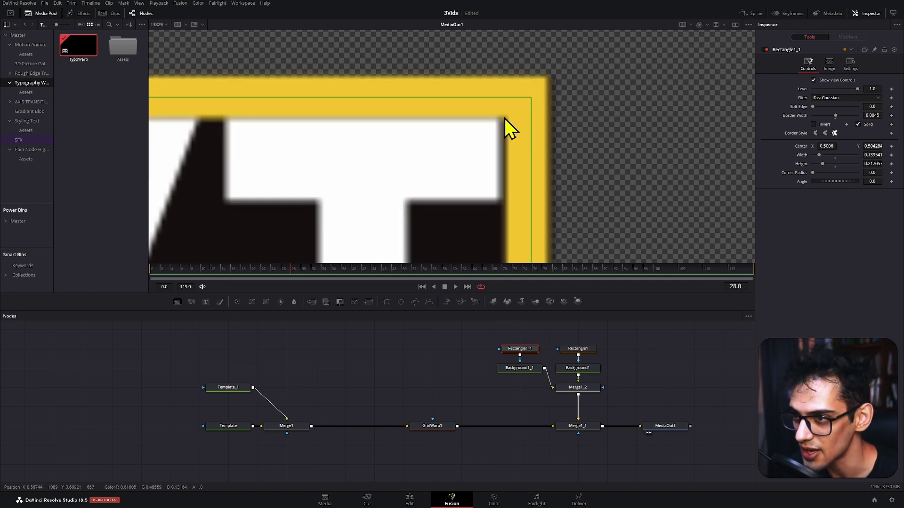
{"action": "scroll", "coordinate": [498, 129], "scroll_direction": "down", "scroll_amount": 5}
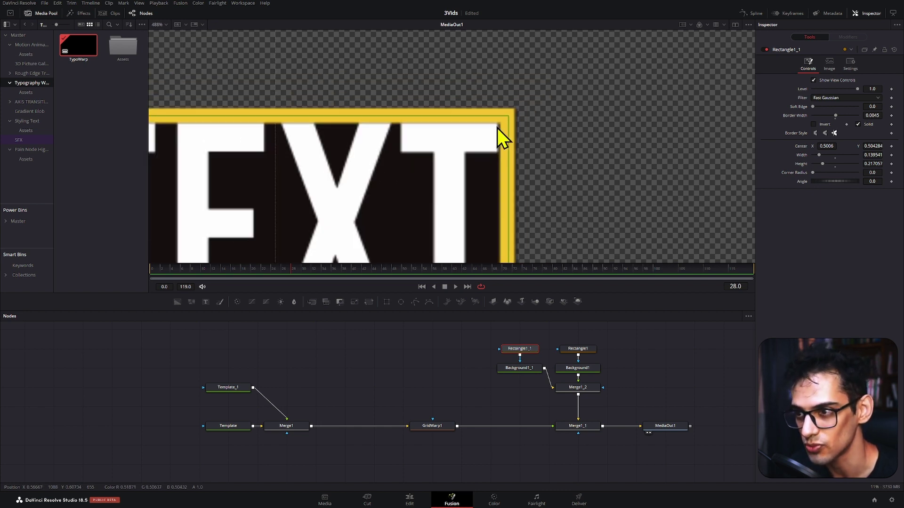
{"action": "key", "text": "ctrl+c"}
{"action": "key", "text": "ctrl+v"}
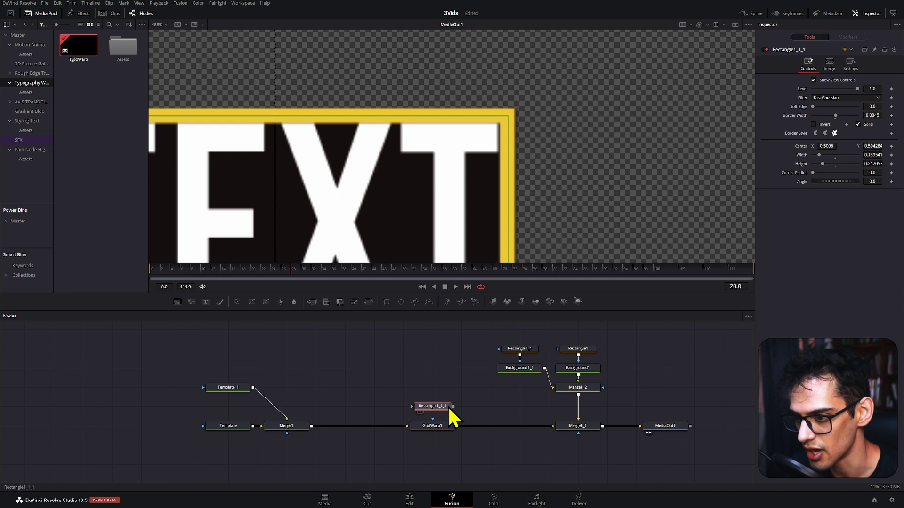
{"action": "left_click_drag", "start_coordinate": [454, 406], "coordinate": [443, 424]}
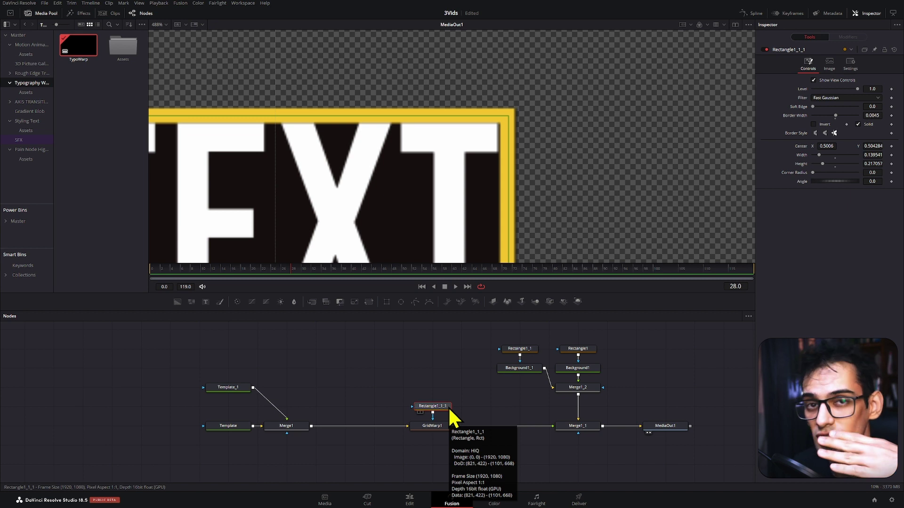
Shrink the pasted rectangle mask to the yellow border's inner edge, about 0.134 wide and 0.208 high
{"action": "left_click_drag", "start_coordinate": [483, 103], "coordinate": [627, 72]}
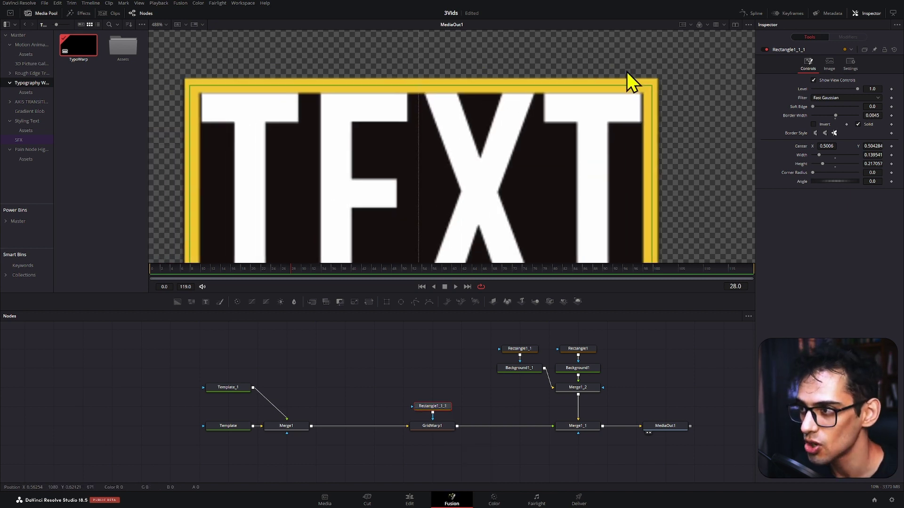
{"action": "scroll", "coordinate": [690, 123], "scroll_direction": "down", "scroll_amount": 3}
{"action": "scroll", "coordinate": [659, 80], "scroll_direction": "up", "scroll_amount": 1}
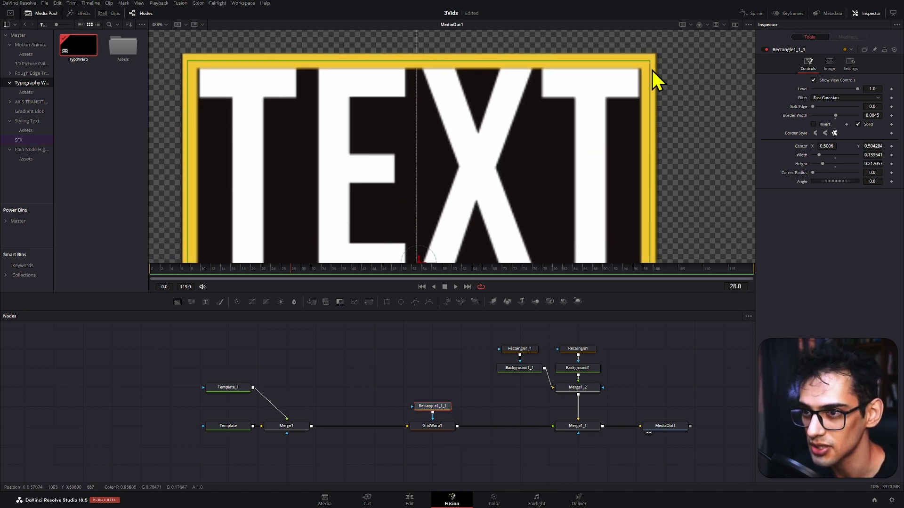
{"action": "left_click_drag", "start_coordinate": [650, 77], "coordinate": [635, 71]}
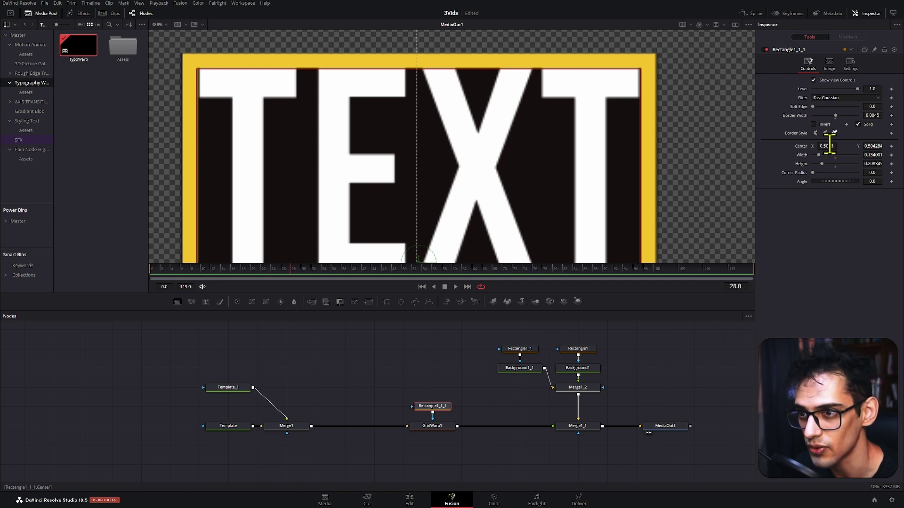
{"action": "scroll", "coordinate": [626, 219], "scroll_direction": "down", "scroll_amount": 5}
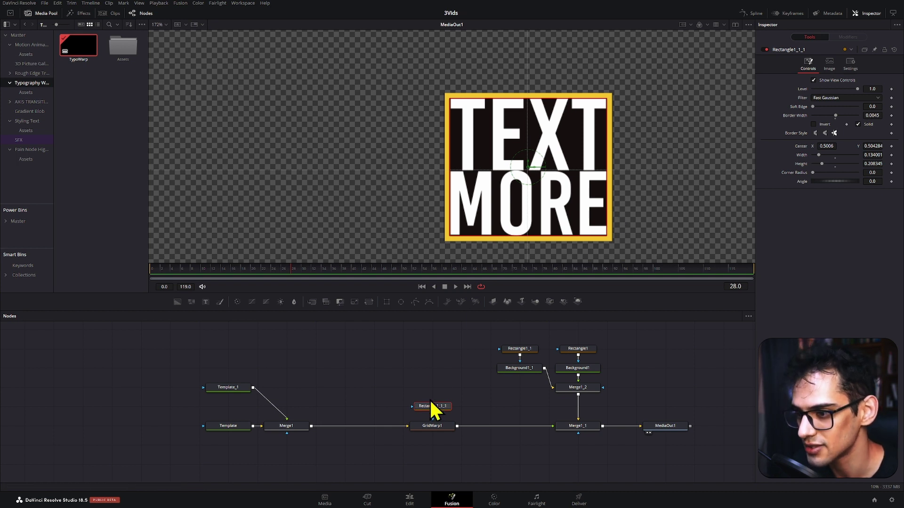
Save the project and replace the pasted rectangle mask with a Polygon mask node above GridWarp1
{"action": "key", "text": "ctrl+s"}
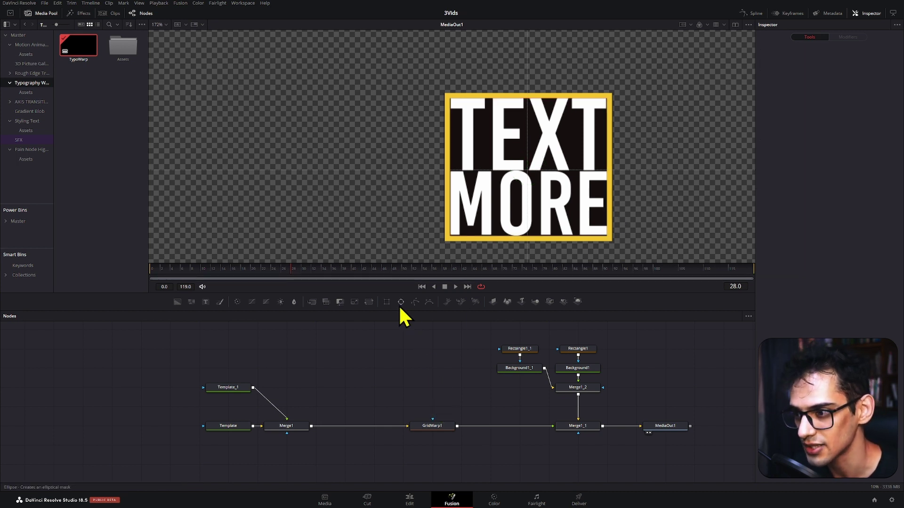
{"action": "left_click_drag", "start_coordinate": [415, 301], "coordinate": [444, 411]}
Draw a closed four-corner polygon mask along the inner edge of the yellow border around TEXT and MORE
{"action": "scroll", "coordinate": [606, 81], "scroll_direction": "up", "scroll_amount": 10}
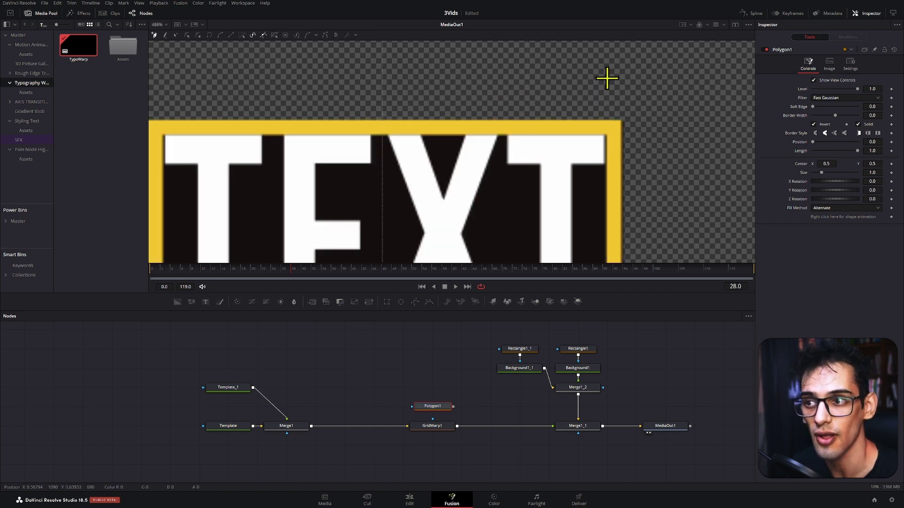
{"action": "scroll", "coordinate": [592, 163], "scroll_direction": "down", "scroll_amount": 10}
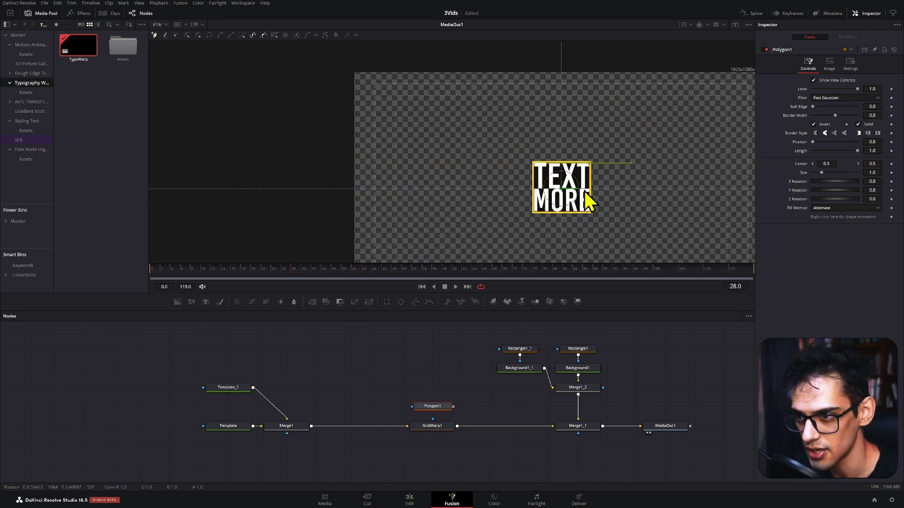
{"action": "scroll", "coordinate": [589, 201], "scroll_direction": "up", "scroll_amount": 4}
{"action": "scroll", "coordinate": [595, 238], "scroll_direction": "down", "scroll_amount": 4}
{"action": "scroll", "coordinate": [598, 241], "scroll_direction": "up", "scroll_amount": 10}
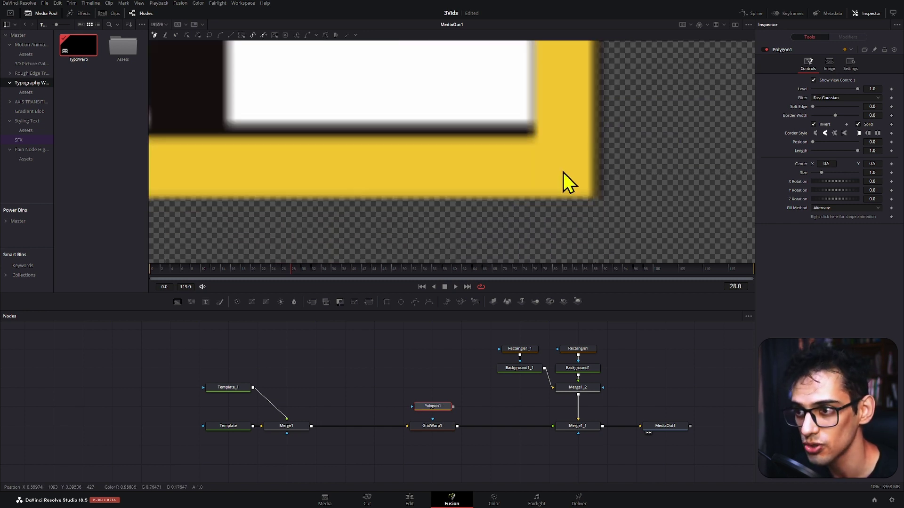
{"action": "scroll", "coordinate": [535, 137], "scroll_direction": "down", "scroll_amount": 10}
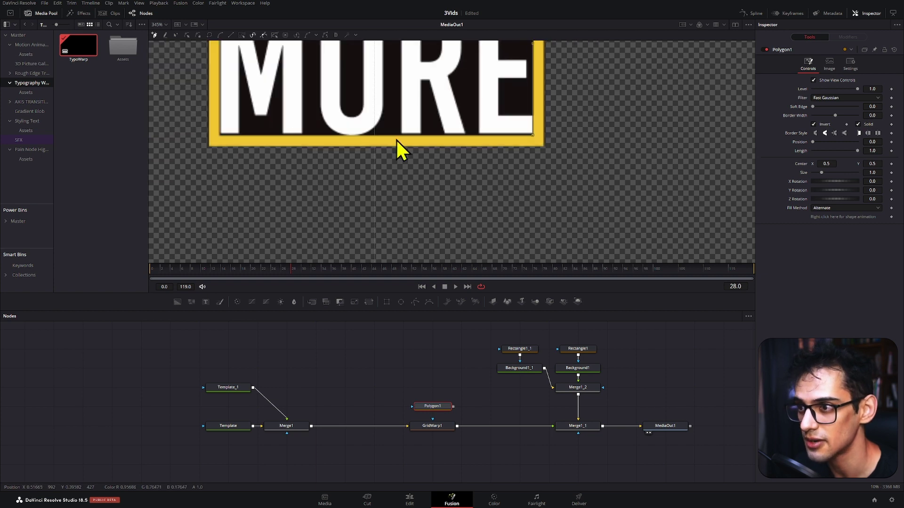
{"action": "scroll", "coordinate": [216, 135], "scroll_direction": "up", "scroll_amount": 10}
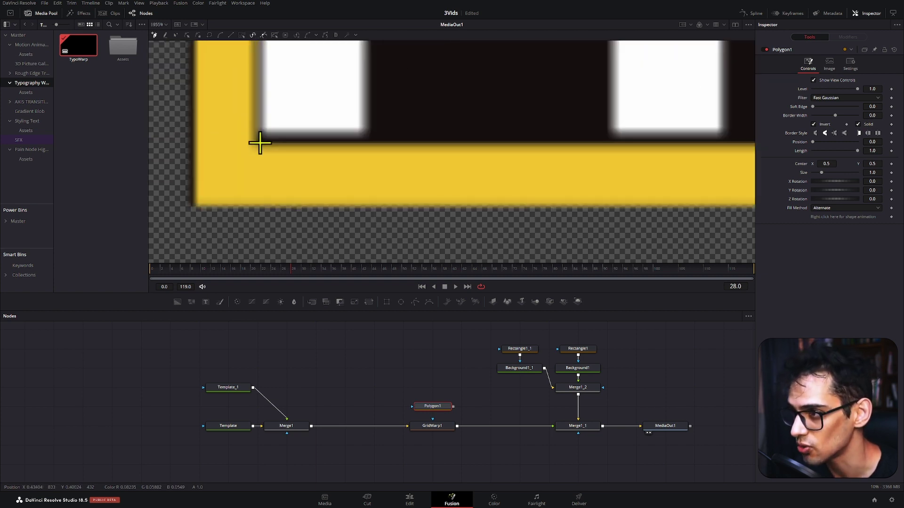
{"action": "scroll", "coordinate": [263, 136], "scroll_direction": "down", "scroll_amount": 10}
{"action": "scroll", "coordinate": [278, 94], "scroll_direction": "up", "scroll_amount": 9}
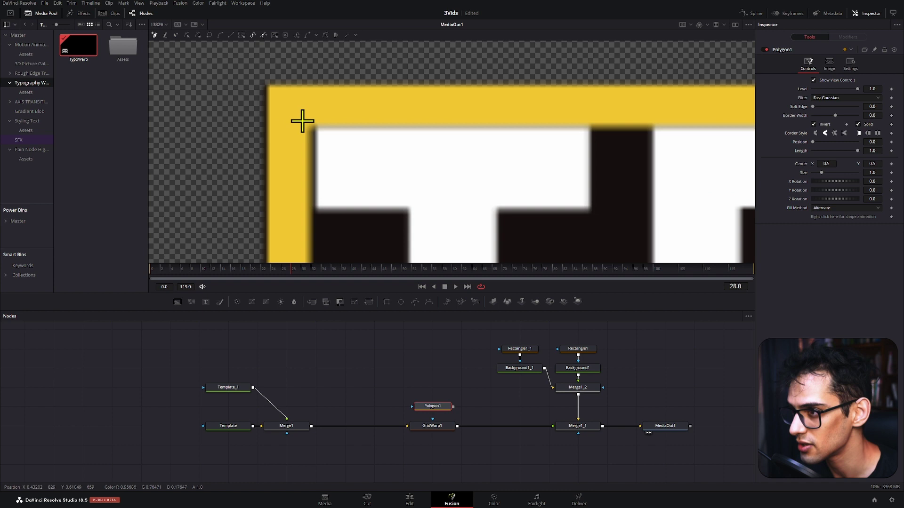
{"action": "scroll", "coordinate": [367, 111], "scroll_direction": "down", "scroll_amount": 2}
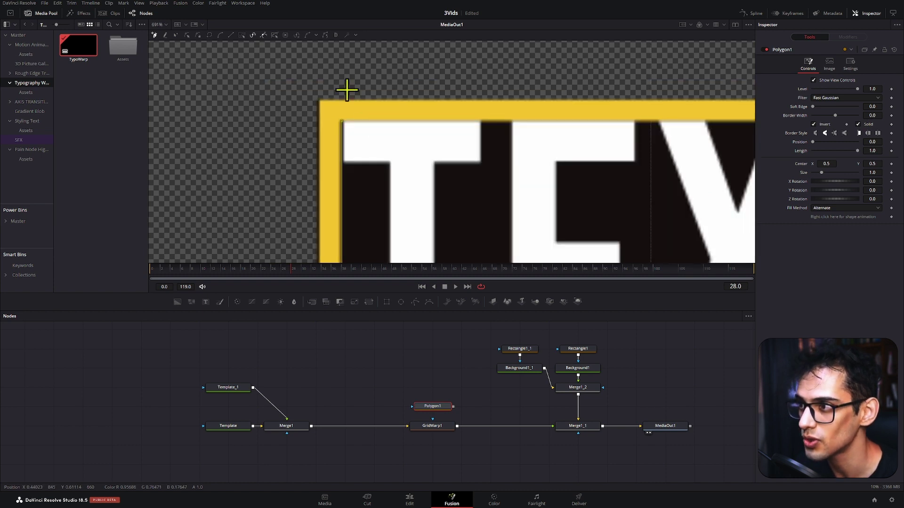
{"action": "left_click", "coordinate": [211, 44]}
{"action": "scroll", "coordinate": [605, 178], "scroll_direction": "down", "scroll_amount": 4}
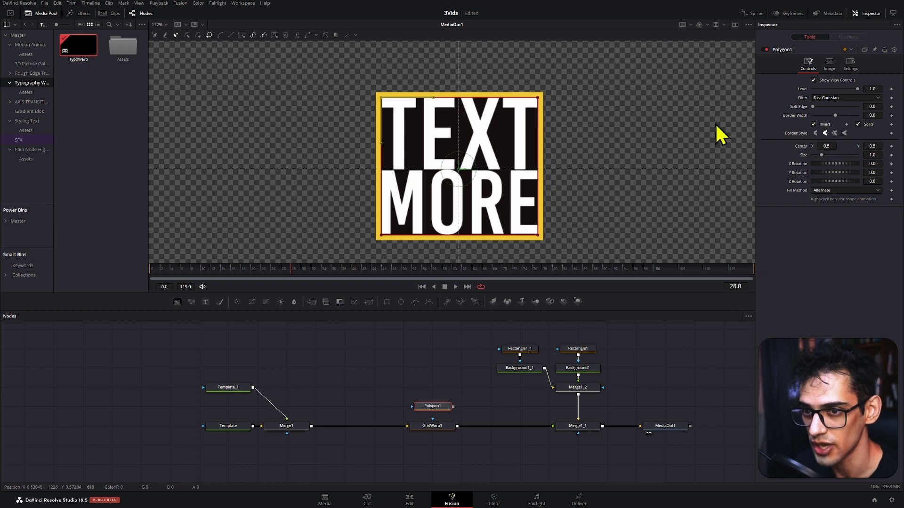
Turn off Invert on Polygon1 and connect it to GridWarp1 as the effect mask
{"action": "left_click", "coordinate": [825, 126]}
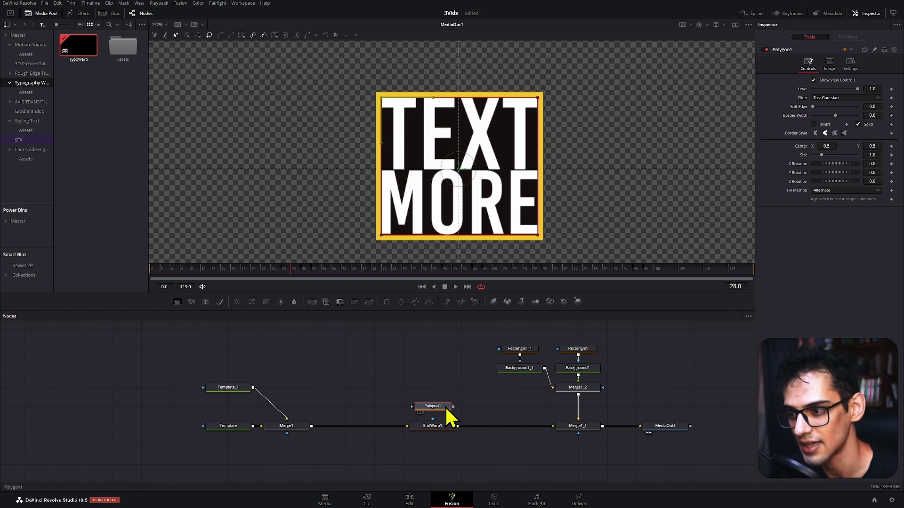
{"action": "left_click_drag", "start_coordinate": [453, 407], "coordinate": [446, 428]}
Select GridWarp1 and set its Magnet Type to Selected
{"action": "left_click", "coordinate": [446, 427]}
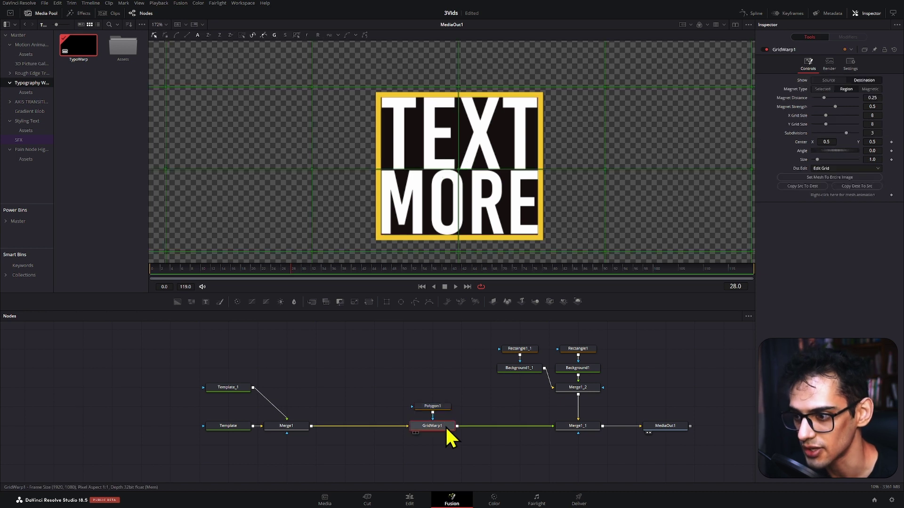
{"action": "left_click_drag", "start_coordinate": [619, 198], "coordinate": [339, 170]}
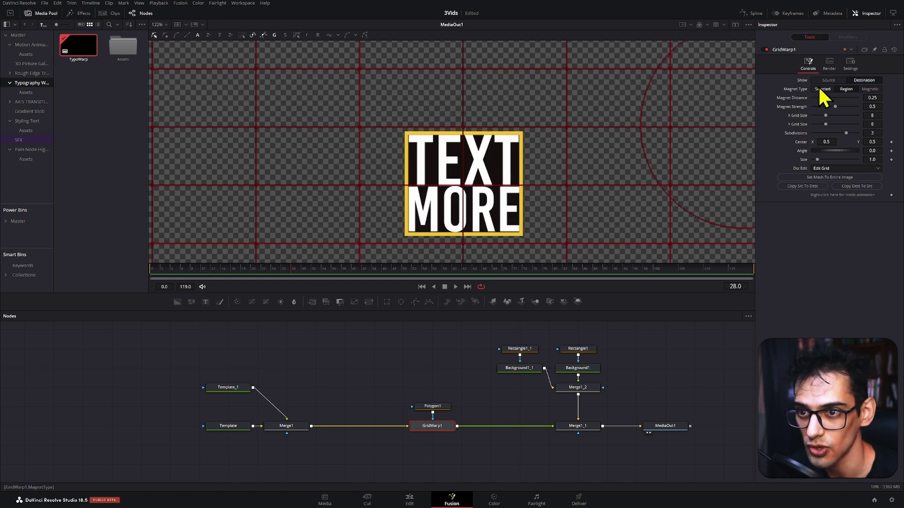
{"action": "left_click", "coordinate": [822, 89]}
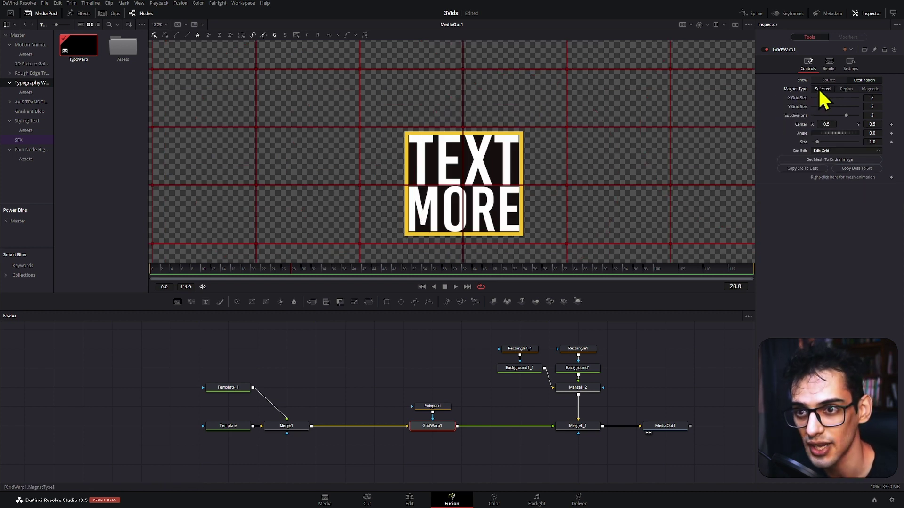
{"action": "left_click_drag", "start_coordinate": [567, 127], "coordinate": [545, 130]}
Try an X Grid Size of 25 for GridWarp1 and compare the grid lines with the yellow frame
{"action": "left_click_drag", "start_coordinate": [825, 98], "coordinate": [903, 98]}
{"action": "type", "text": "5"}
{"action": "key", "text": "Tab"}
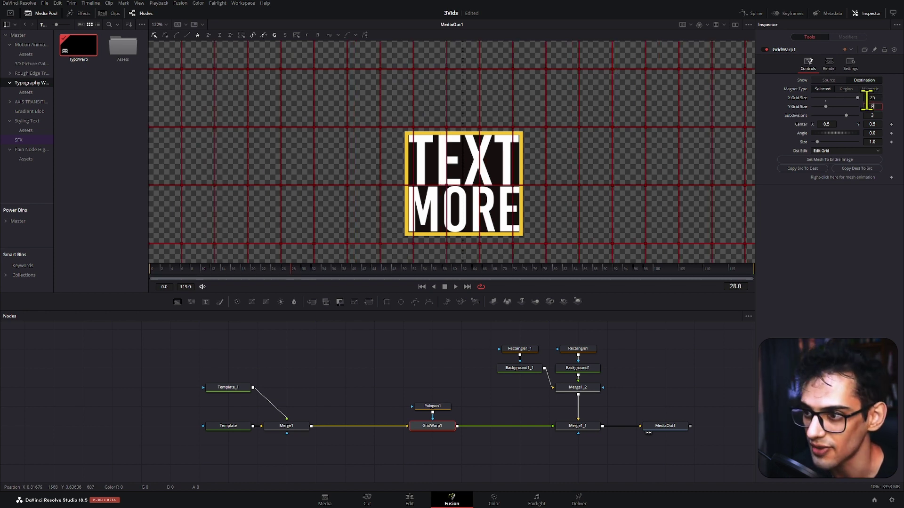
{"action": "scroll", "coordinate": [500, 143], "scroll_direction": "up", "scroll_amount": 5}
{"action": "scroll", "coordinate": [500, 143], "scroll_direction": "down", "scroll_amount": 2}
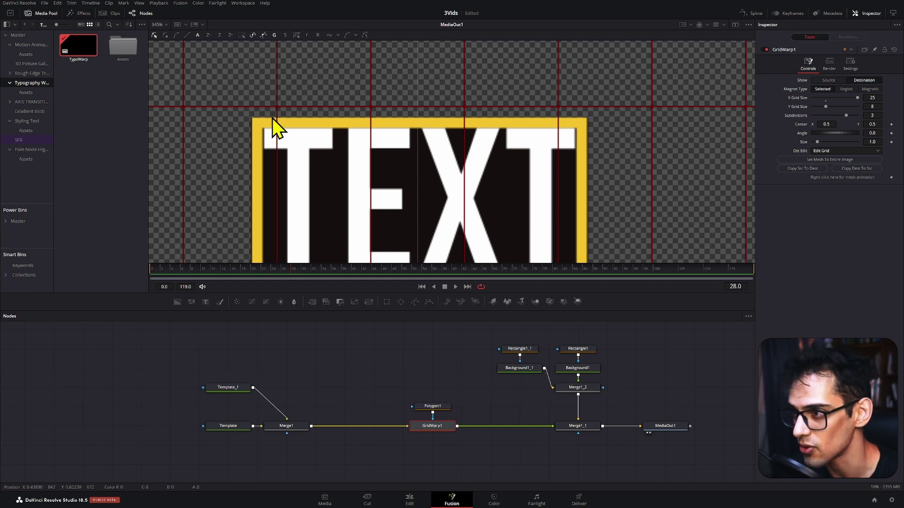
Set GridWarp1's X Grid Size and Y Grid Size to 30
{"action": "left_click", "coordinate": [872, 98]}
{"action": "key", "text": "Tab"}
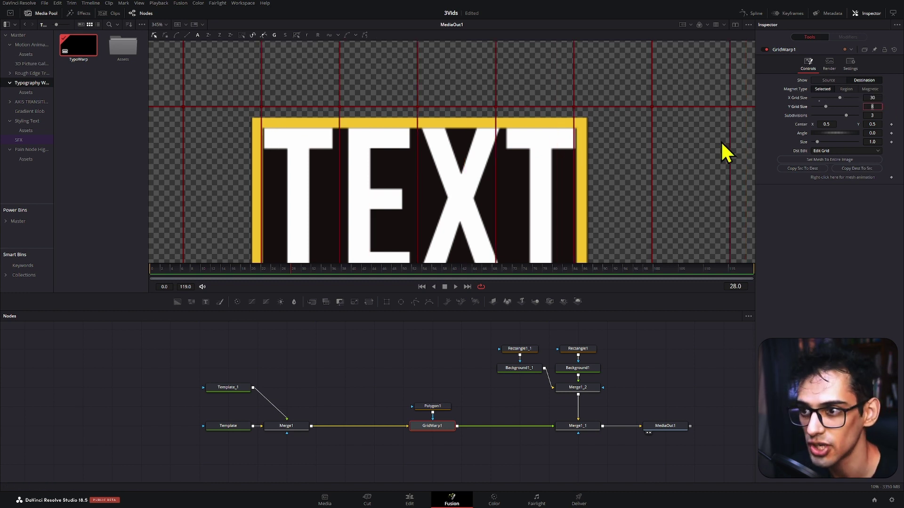
{"action": "scroll", "coordinate": [586, 148], "scroll_direction": "up", "scroll_amount": 2}
{"action": "scroll", "coordinate": [585, 148], "scroll_direction": "down", "scroll_amount": 2}
{"action": "scroll", "coordinate": [586, 148], "scroll_direction": "down", "scroll_amount": 1}
{"action": "scroll", "coordinate": [586, 148], "scroll_direction": "down", "scroll_amount": 4}
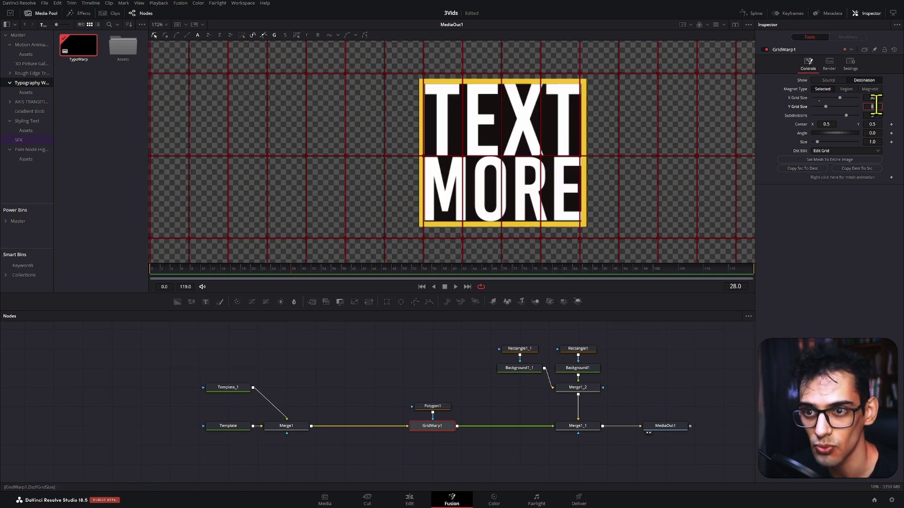
{"action": "key", "text": "Tab"}
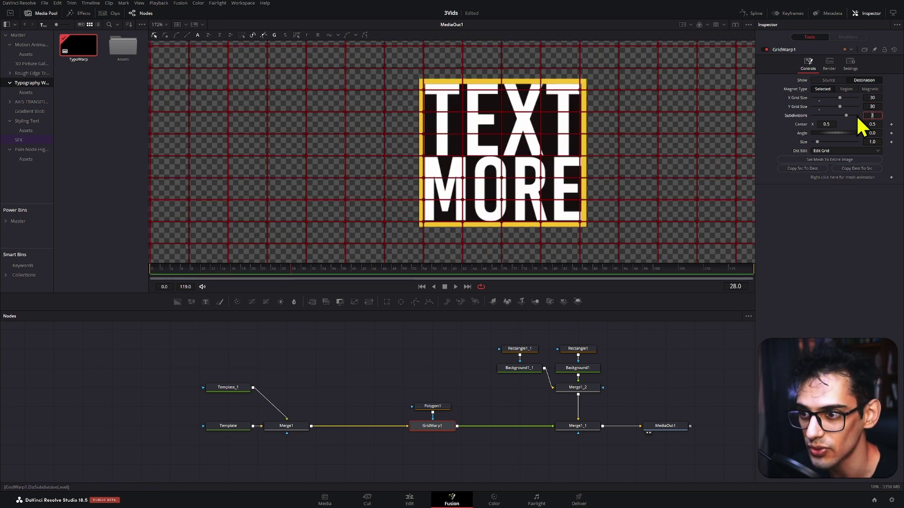
Examine how the denser warp grid lines up with the letters and the inner edges of the yellow frame
{"action": "scroll", "coordinate": [516, 211], "scroll_direction": "up", "scroll_amount": 10}
{"action": "left_click_drag", "start_coordinate": [514, 219], "coordinate": [370, 139]}
{"action": "scroll", "coordinate": [370, 138], "scroll_direction": "down", "scroll_amount": 4}
{"action": "left_click_drag", "start_coordinate": [431, 165], "coordinate": [637, 235]}
{"action": "left_click_drag", "start_coordinate": [687, 219], "coordinate": [557, 223]}
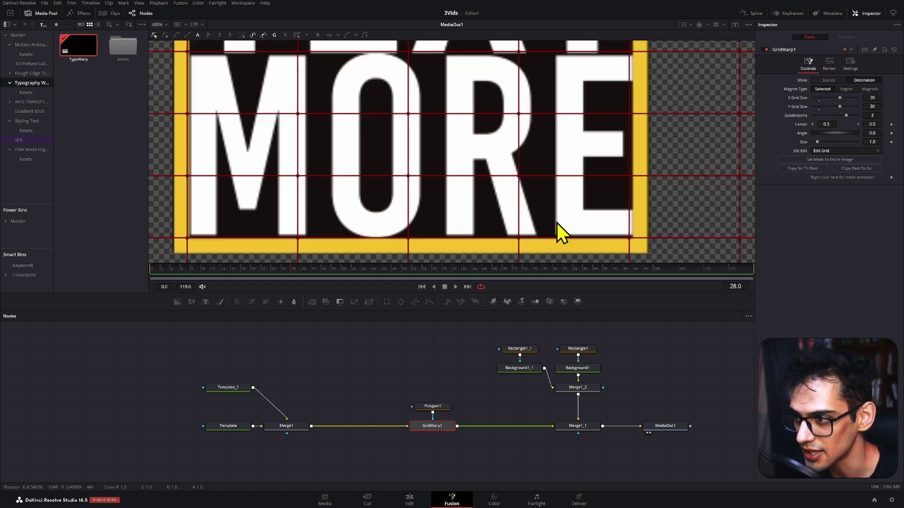
{"action": "scroll", "coordinate": [633, 234], "scroll_direction": "up", "scroll_amount": 4}
{"action": "scroll", "coordinate": [635, 233], "scroll_direction": "down", "scroll_amount": 1}
{"action": "left_click_drag", "start_coordinate": [621, 196], "coordinate": [569, 218]}
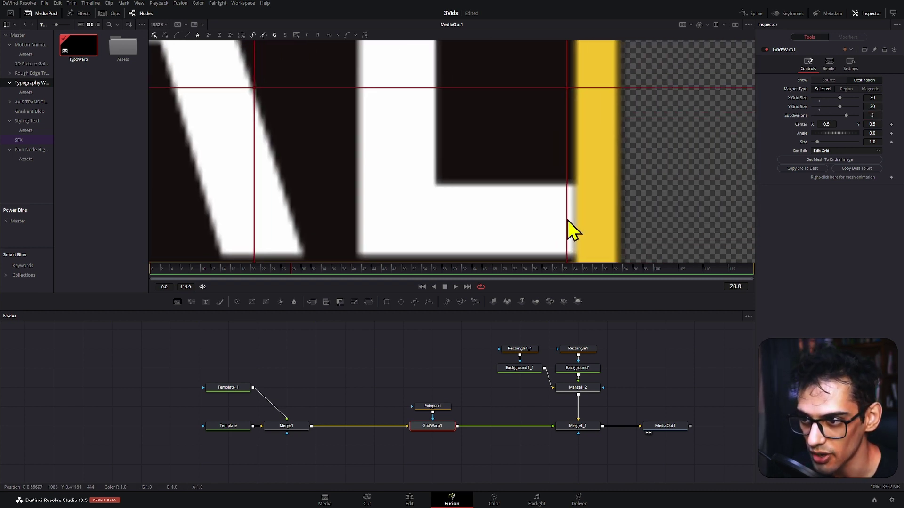
{"action": "scroll", "coordinate": [567, 221], "scroll_direction": "down", "scroll_amount": 2}
{"action": "scroll", "coordinate": [556, 171], "scroll_direction": "up", "scroll_amount": 3}
{"action": "scroll", "coordinate": [571, 184], "scroll_direction": "down", "scroll_amount": 3}
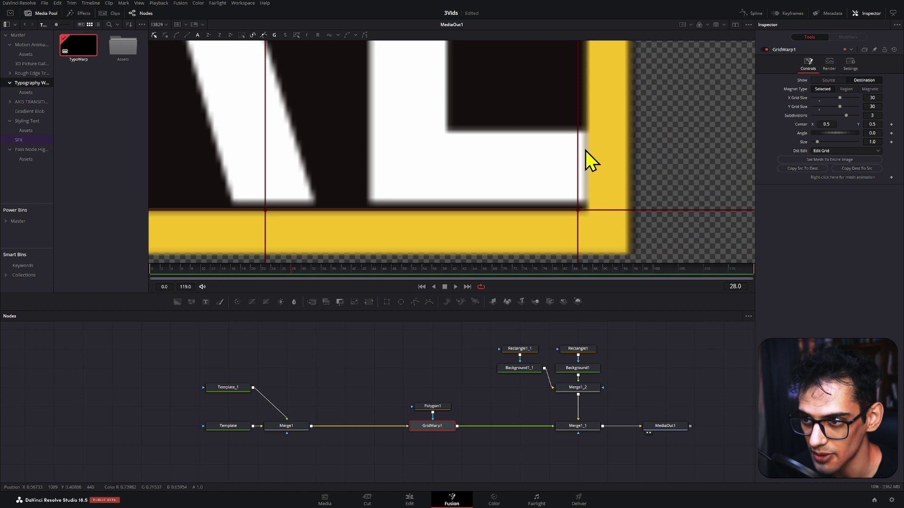
{"action": "scroll", "coordinate": [612, 175], "scroll_direction": "down", "scroll_amount": 5}
{"action": "scroll", "coordinate": [645, 157], "scroll_direction": "up", "scroll_amount": 1}
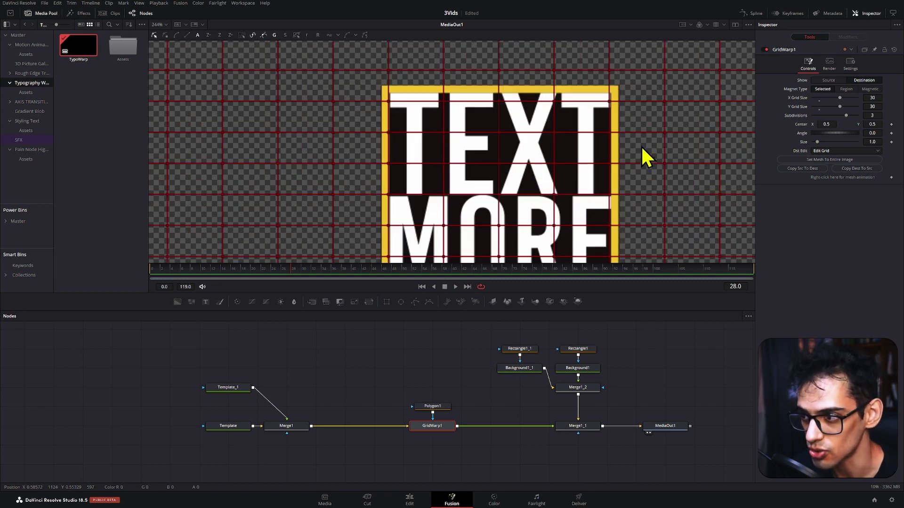
{"action": "scroll", "coordinate": [504, 182], "scroll_direction": "down", "scroll_amount": 1}
{"action": "scroll", "coordinate": [513, 182], "scroll_direction": "down", "scroll_amount": 2}
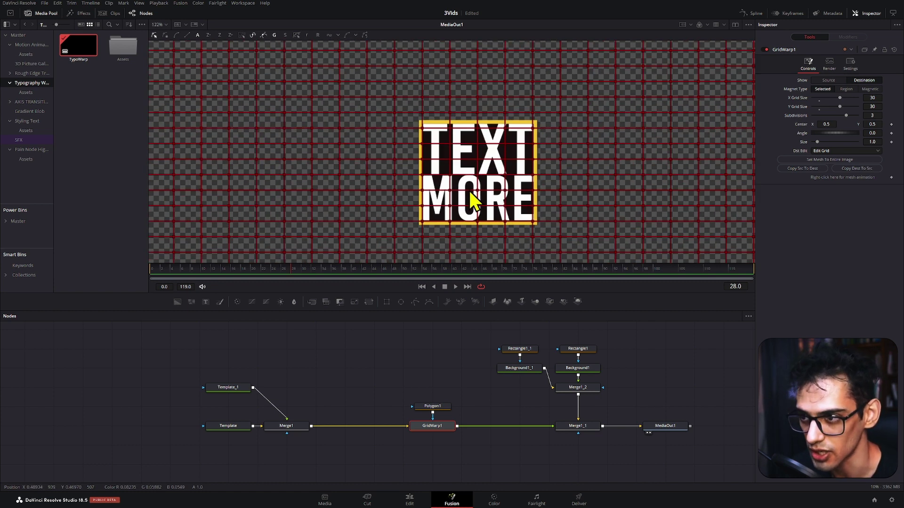
Add a keyframe for GridWarp1's mesh animation at frame 0
{"action": "scroll", "coordinate": [473, 200], "scroll_direction": "up", "scroll_amount": 1}
{"action": "left_click", "coordinate": [160, 272]}
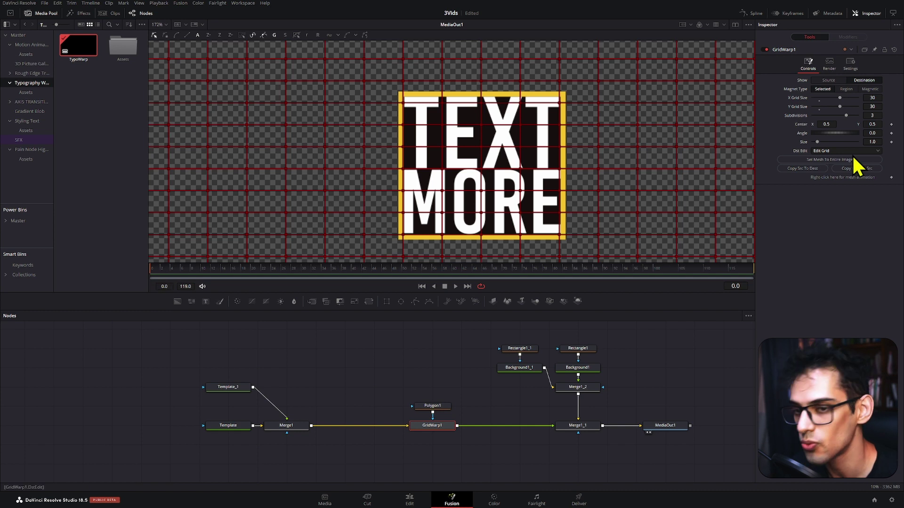
{"action": "left_click", "coordinate": [891, 177]}
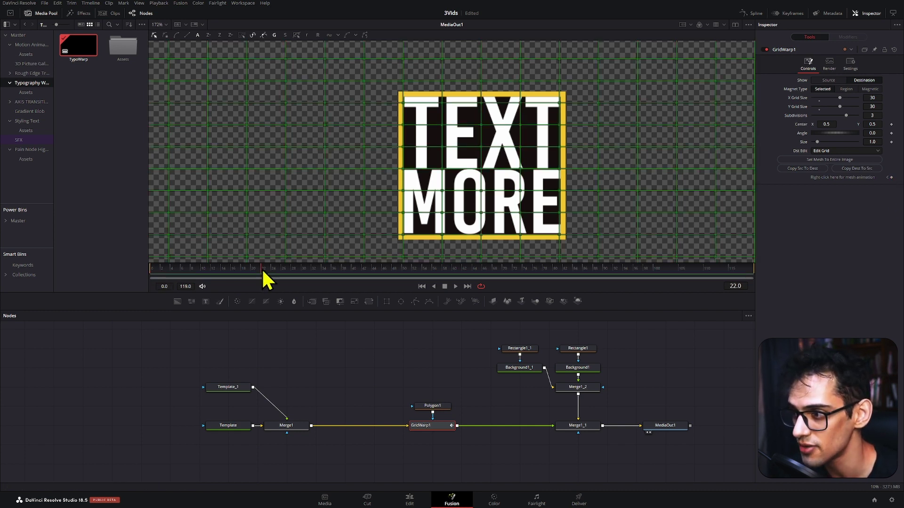
Try warping the grid points around the gap between the two words at frame 22 and play back the animation
{"action": "left_click_drag", "start_coordinate": [394, 173], "coordinate": [455, 195]}
{"action": "left_click_drag", "start_coordinate": [190, 271], "coordinate": [145, 273]}
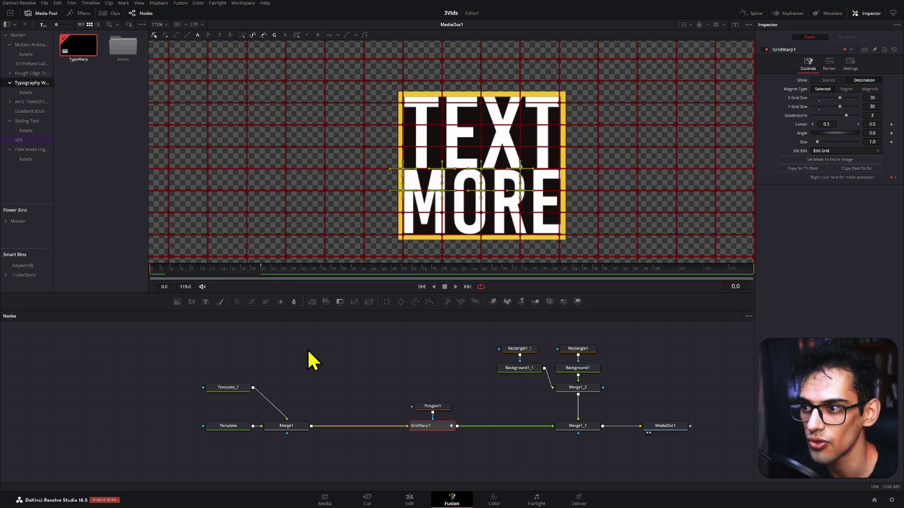
{"action": "key", "text": "space"}
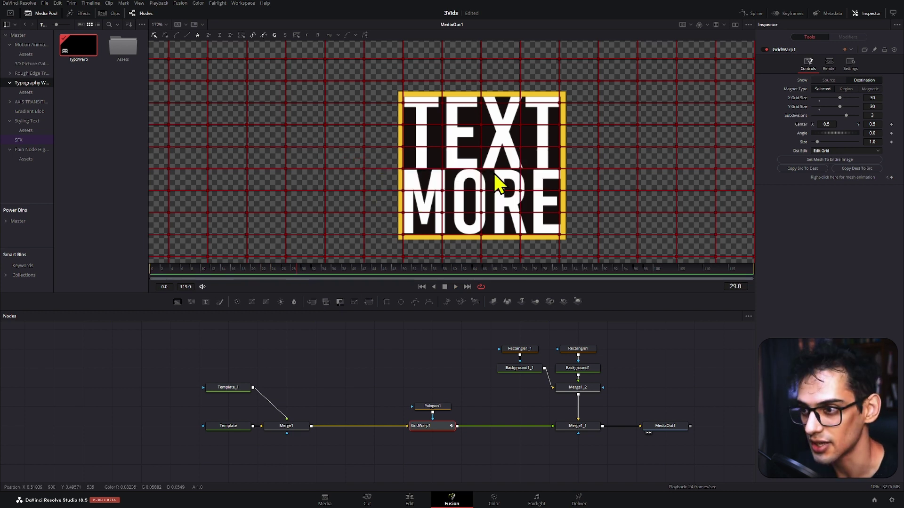
Save the project and, at frame 29, nudge the grid points from the middle of TEXT to the word gap upward
{"action": "key", "text": "ctrl+s"}
{"action": "left_click_drag", "start_coordinate": [505, 176], "coordinate": [474, 197]}
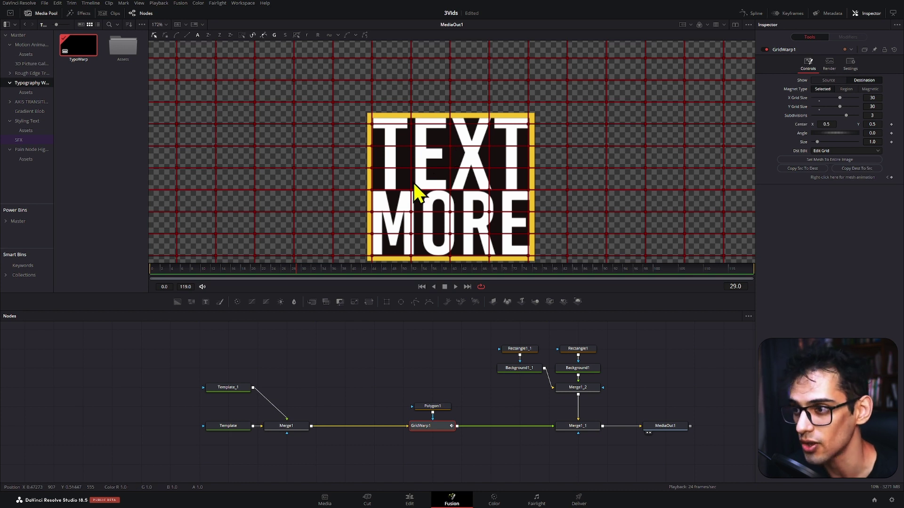
{"action": "left_click_drag", "start_coordinate": [379, 180], "coordinate": [515, 237]}
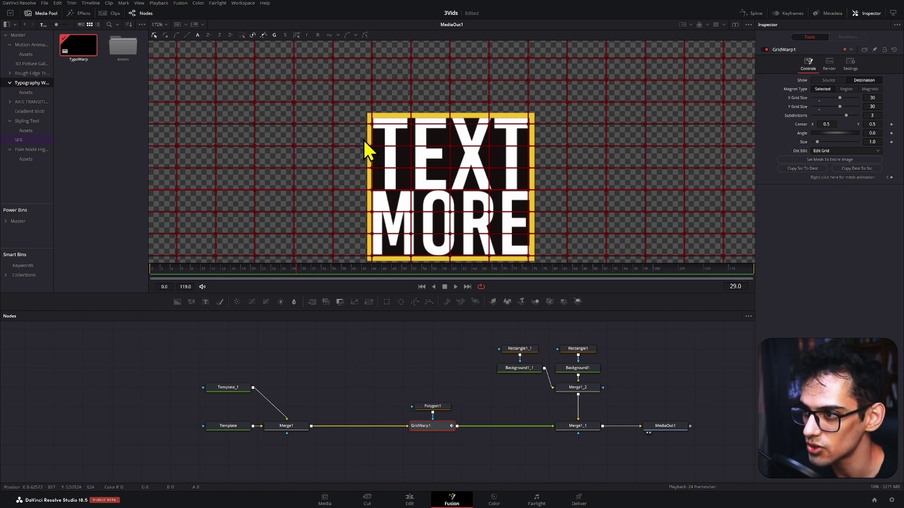
{"action": "left_click_drag", "start_coordinate": [364, 140], "coordinate": [541, 206]}
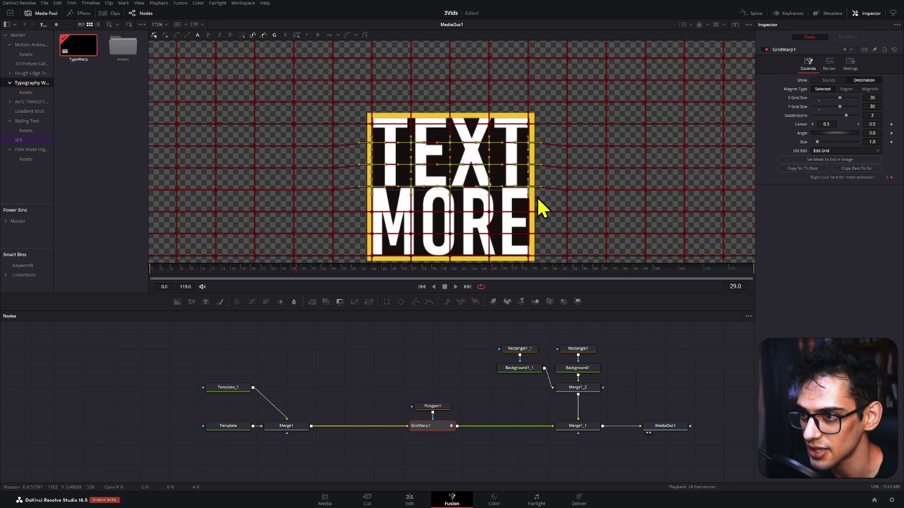
{"action": "key", "text": "Up"}
{"action": "key", "text": "Up"}
{"action": "key", "text": "Up"}
{"action": "left_click", "coordinate": [539, 150]}
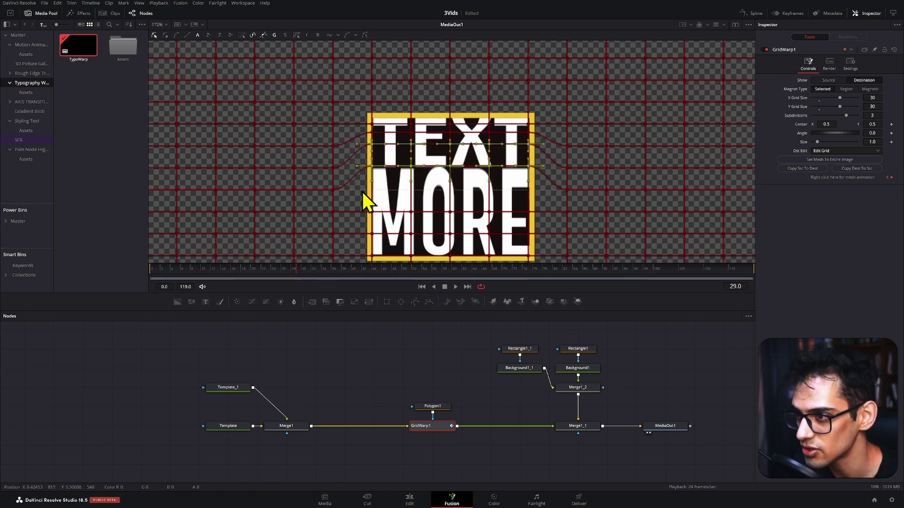
Select the row of grid points through the upper half of MORE and nudge it upward
{"action": "left_click_drag", "start_coordinate": [363, 197], "coordinate": [534, 210]}
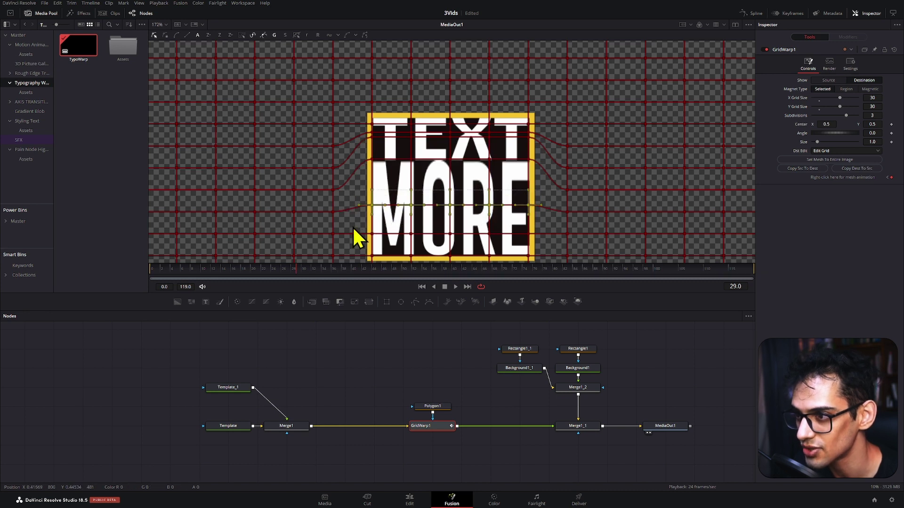
{"action": "key", "text": "Up"}
{"action": "key", "text": "Up"}
{"action": "key", "text": "Up"}
{"action": "key", "text": "Up"}
{"action": "key", "text": "Up"}
{"action": "key", "text": "Up"}
Select the row of grid points through the lower half of MORE and nudge it upward
{"action": "left_click_drag", "start_coordinate": [549, 225], "coordinate": [327, 247]}
{"action": "key", "text": "Up"}
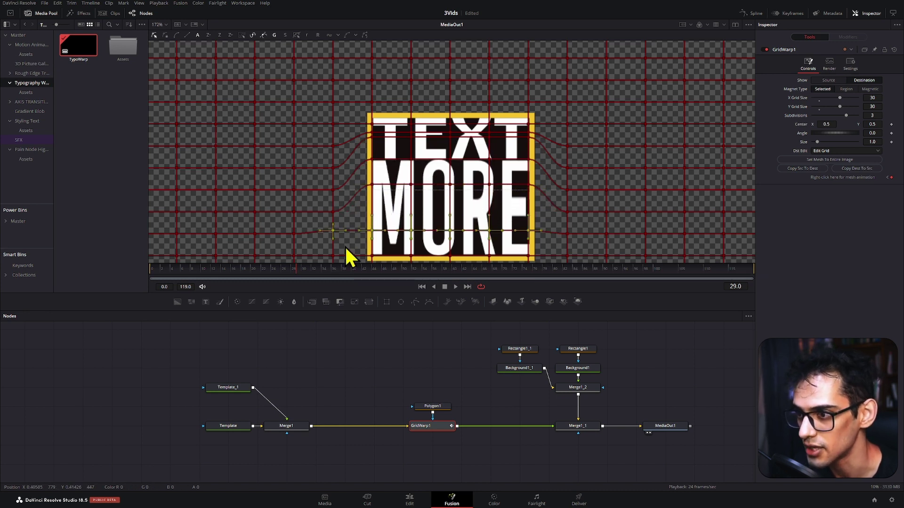
{"action": "key", "text": "Up"}
{"action": "key", "text": "Up"}
{"action": "key", "text": "Up"}
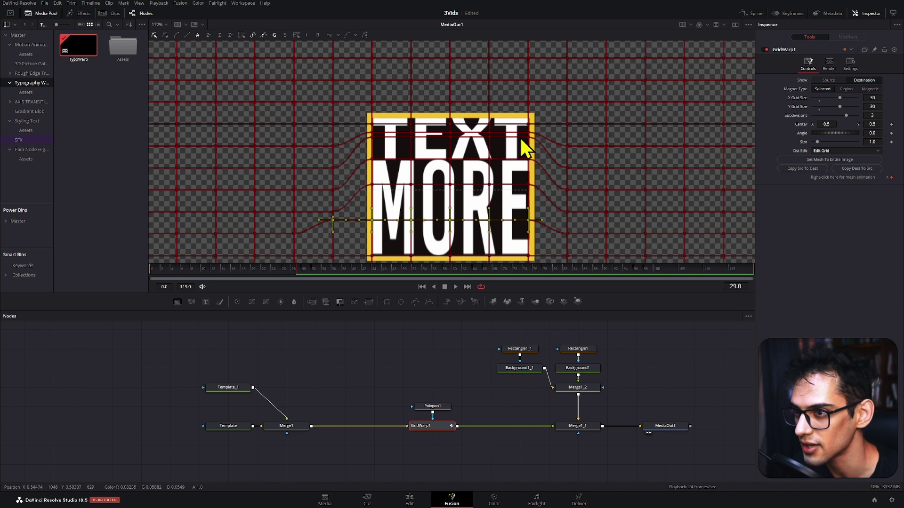
Select the row of grid points through the middle of TEXT and nudge it slightly downward
{"action": "left_click_drag", "start_coordinate": [534, 144], "coordinate": [544, 165]}
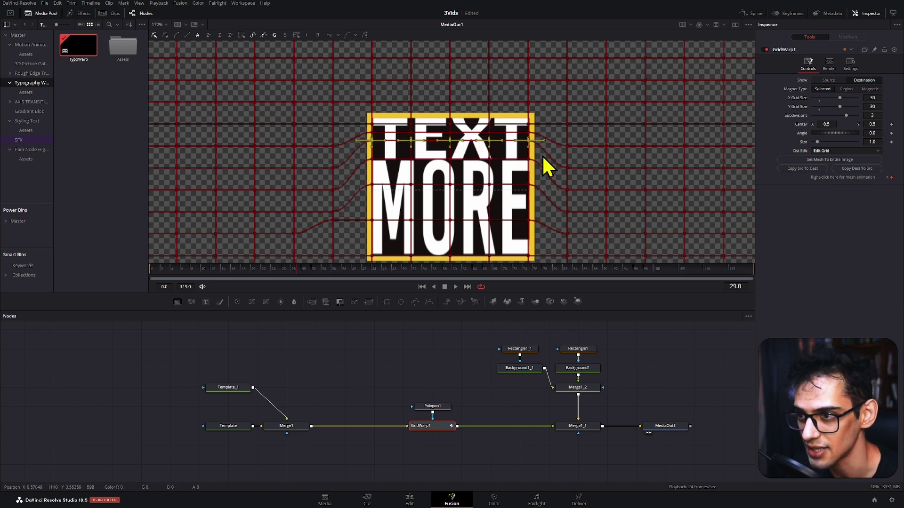
{"action": "key", "text": "Down"}
{"action": "key", "text": "Up"}
{"action": "key", "text": "Down"}
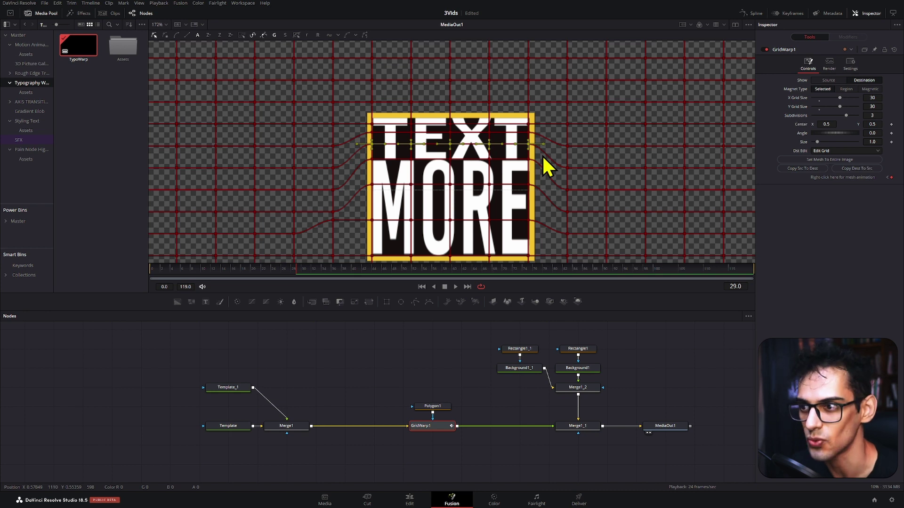
Play back the title animation from frame 0 to check the warp of TEXT and MORE
{"action": "left_click", "coordinate": [470, 351]}
{"action": "left_click_drag", "start_coordinate": [206, 268], "coordinate": [152, 276]}
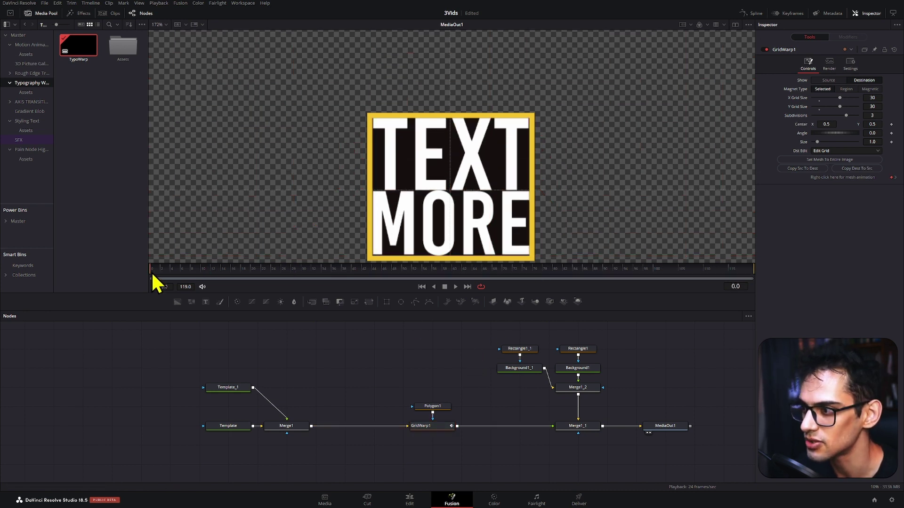
{"action": "key", "text": "space"}
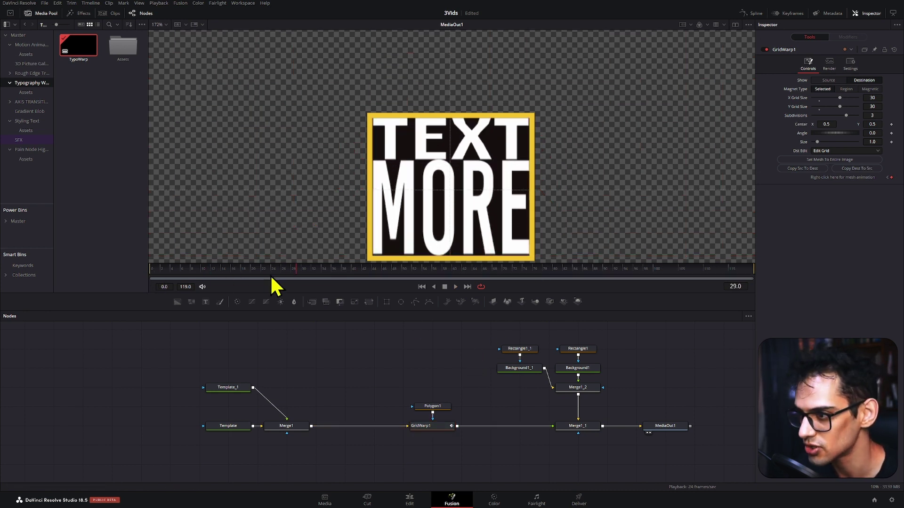
Show GridWarp1's Dst Grid Change curve in the Spline editor and smooth both of its keyframes
{"action": "left_click", "coordinate": [442, 428]}
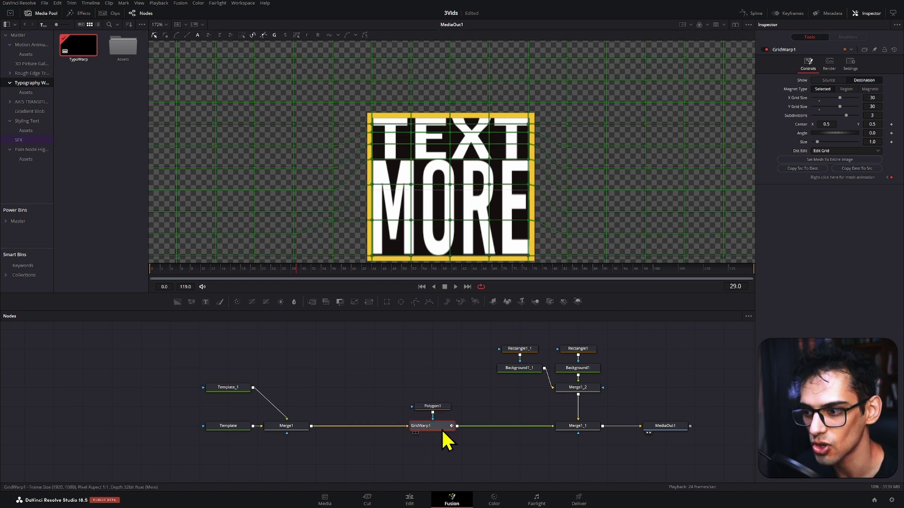
{"action": "left_click", "coordinate": [752, 14]}
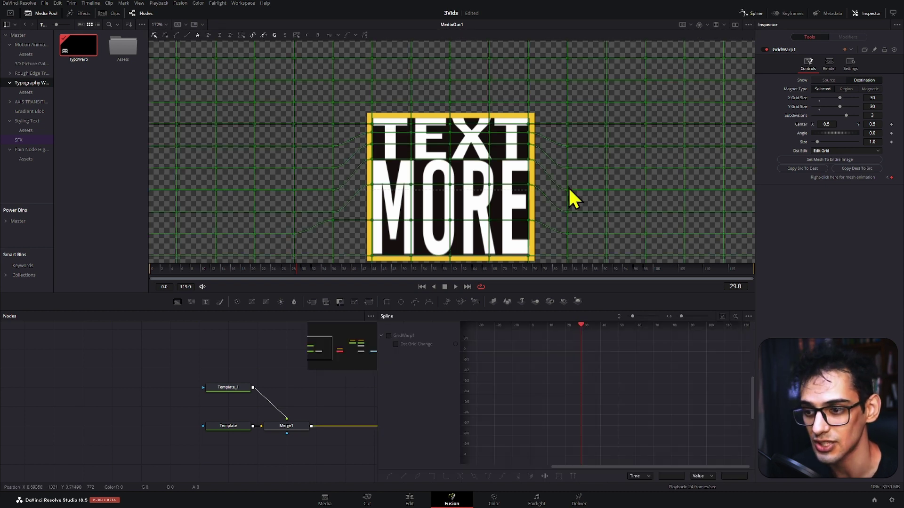
{"action": "left_click", "coordinate": [395, 336]}
{"action": "left_click_drag", "start_coordinate": [529, 341], "coordinate": [629, 443]}
{"action": "key", "text": "shift+s"}
{"action": "scroll", "coordinate": [613, 394], "scroll_direction": "up", "scroll_amount": 4}
Set the warp keyframes' ease in to about 88 and ease out to about 93, and play back the result
{"action": "left_click_drag", "start_coordinate": [611, 391], "coordinate": [643, 418]}
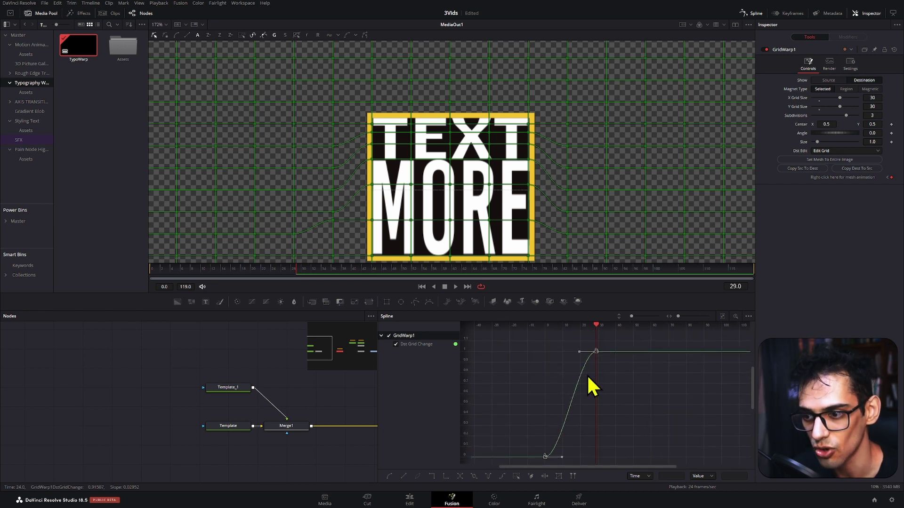
{"action": "key", "text": "t"}
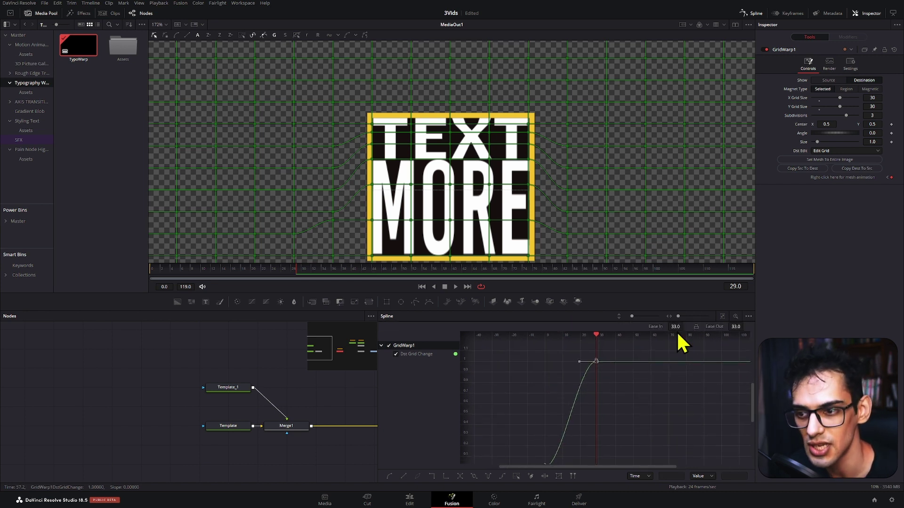
{"action": "left_click_drag", "start_coordinate": [676, 329], "coordinate": [738, 326]}
{"action": "key", "text": "space"}
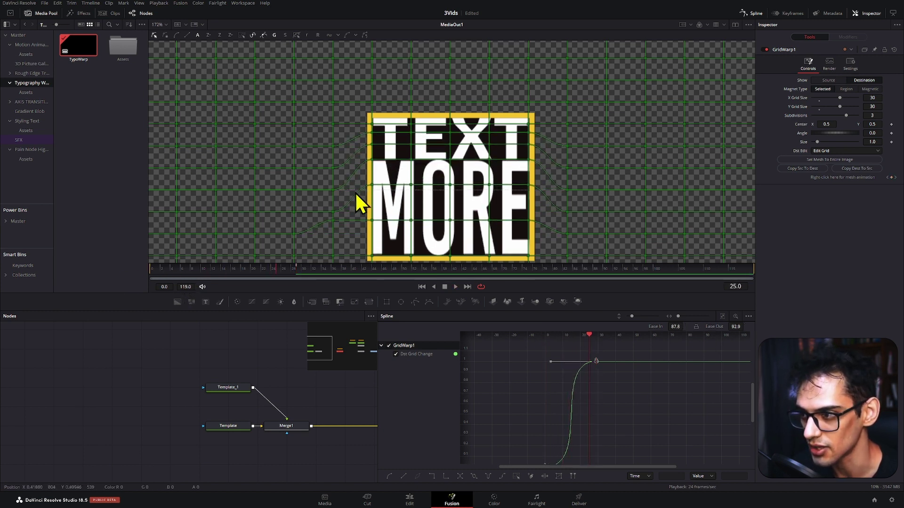
Move the second Dst Grid Change keyframe to frame 24 on the spline
{"action": "left_click", "coordinate": [295, 268]}
{"action": "left_click", "coordinate": [754, 16]}
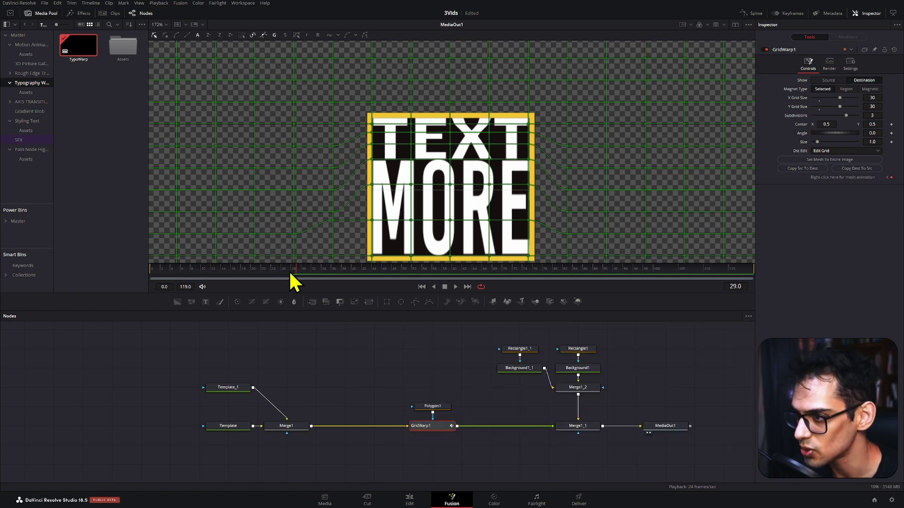
{"action": "left_click", "coordinate": [276, 277]}
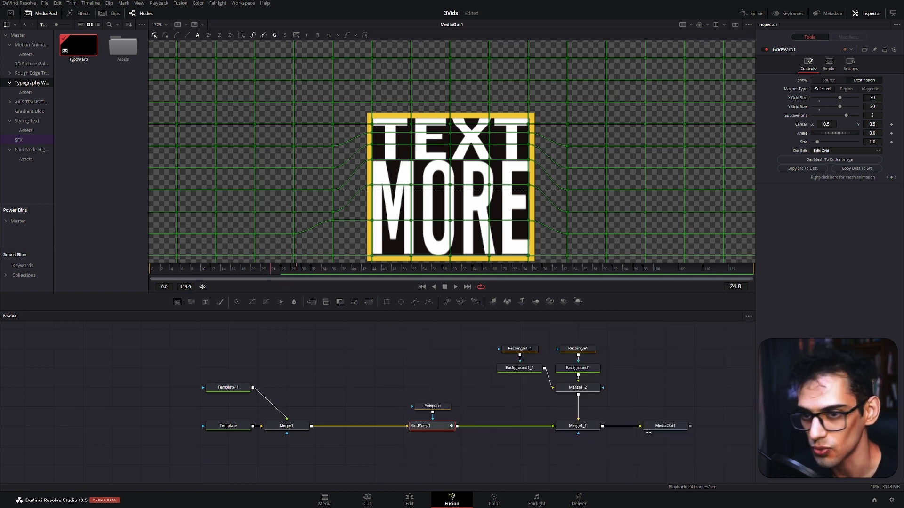
{"action": "left_click", "coordinate": [755, 14]}
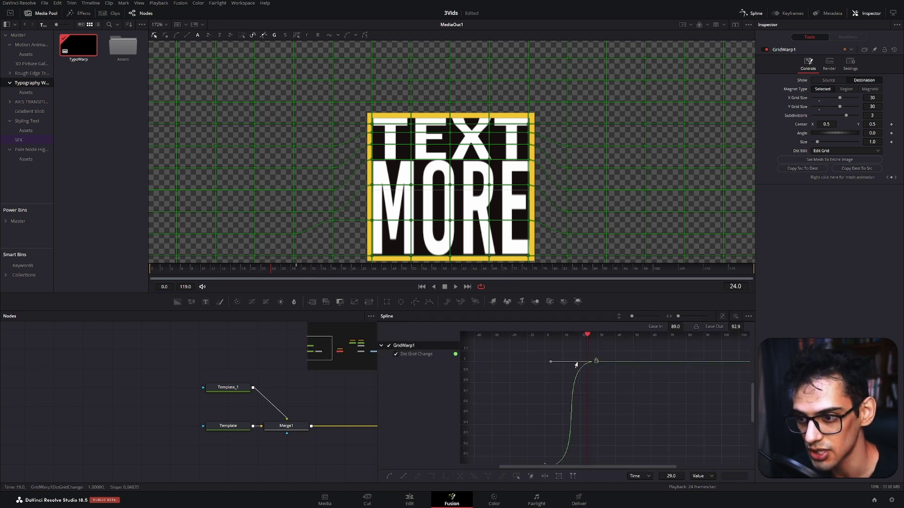
{"action": "left_click_drag", "start_coordinate": [594, 363], "coordinate": [585, 357]}
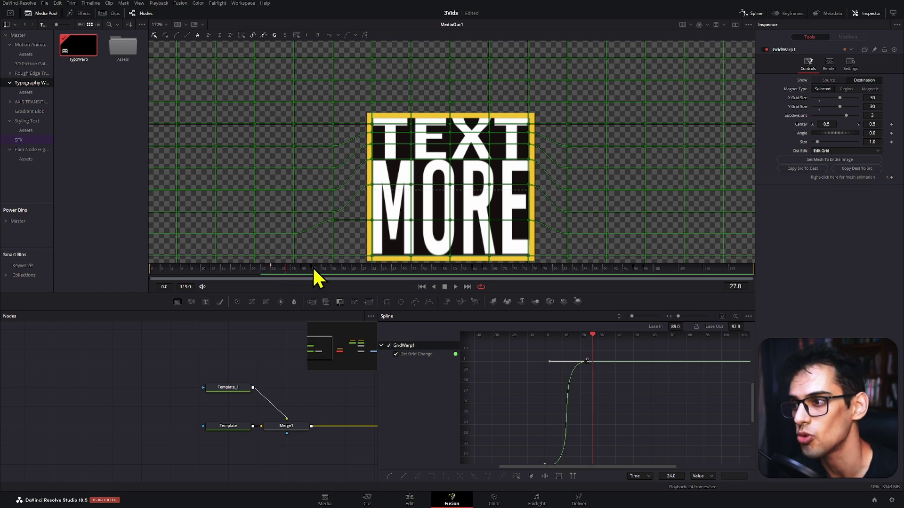
At frame 48, shift the grid points through the middle of the O and R of MORE to the right
{"action": "left_click_drag", "start_coordinate": [320, 271], "coordinate": [391, 277]}
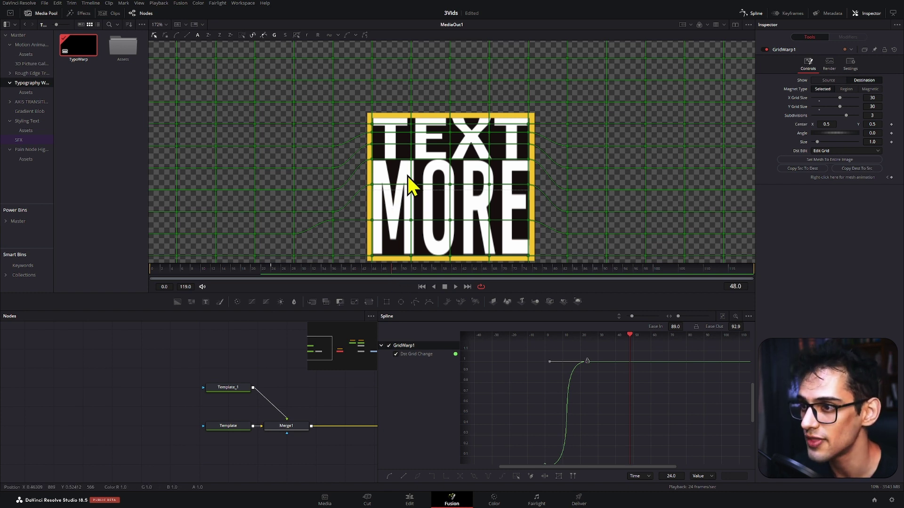
{"action": "left_click_drag", "start_coordinate": [431, 167], "coordinate": [510, 233]}
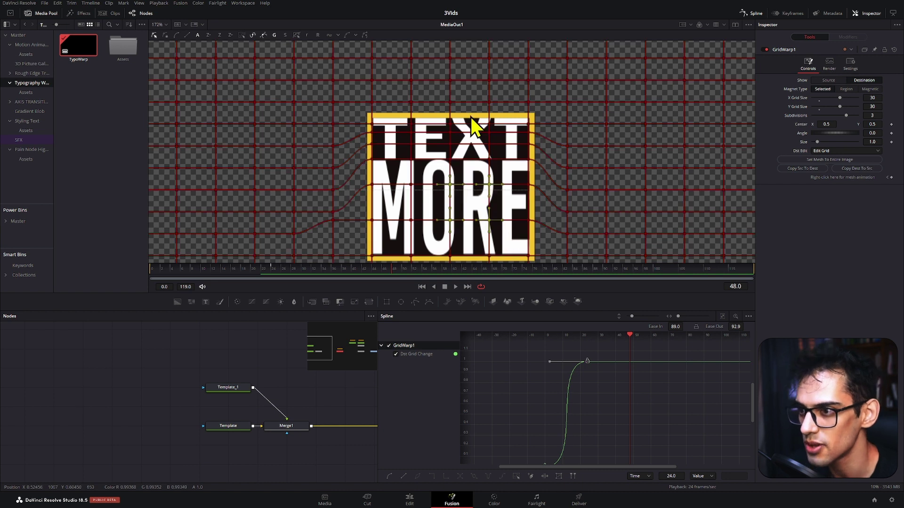
{"action": "mouse_move", "coordinate": [474, 175]}
{"action": "left_mouse_down"}
{"action": "mouse_move", "coordinate": [510, 188]}
{"action": "mouse_move", "coordinate": [541, 178]}
{"action": "mouse_move", "coordinate": [437, 216]}
{"action": "left_mouse_up"}
Select the two grid points along the bottom edge of the O and R of MORE and nudge them right
{"action": "left_click_drag", "start_coordinate": [428, 214], "coordinate": [523, 238]}
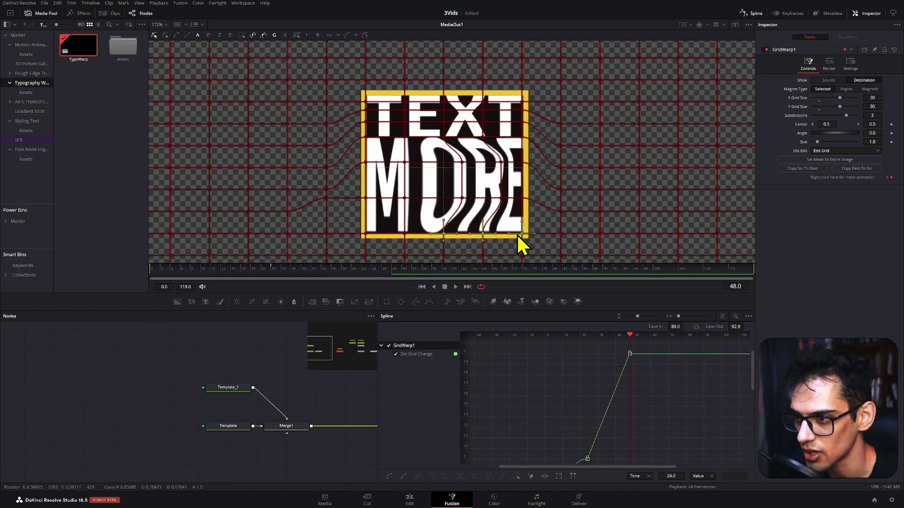
{"action": "left_click_drag", "start_coordinate": [412, 221], "coordinate": [492, 247]}
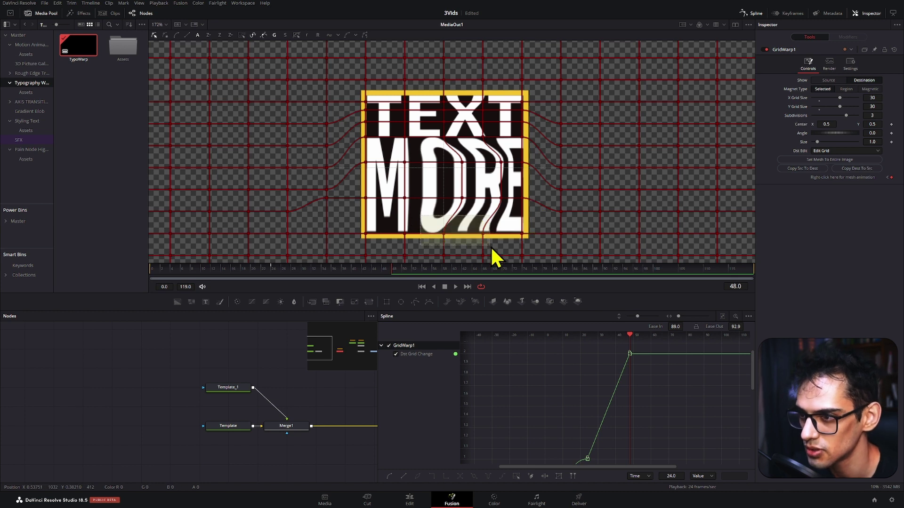
{"action": "key", "text": "Right"}
{"action": "key", "text": "Right"}
{"action": "key", "text": "Right"}
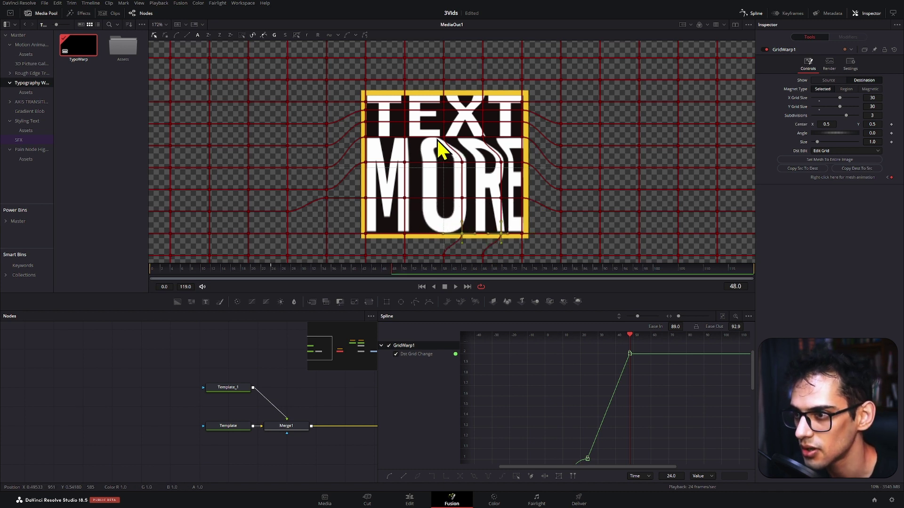
Select the grid points in the word gap above the O and R of MORE and nudge them right
{"action": "left_click_drag", "start_coordinate": [430, 131], "coordinate": [483, 175]}
{"action": "key", "text": "Right"}
{"action": "key", "text": "Right"}
{"action": "key", "text": "Right"}
Select the inner grid points through the right half of TEXT and nudge them right, narrowing the last letter
{"action": "scroll", "coordinate": [494, 135], "scroll_direction": "up", "scroll_amount": 3}
{"action": "left_click_drag", "start_coordinate": [378, 106], "coordinate": [486, 148]}
{"action": "key", "text": "Right"}
{"action": "key", "text": "Right"}
{"action": "key", "text": "Right"}
{"action": "scroll", "coordinate": [486, 148], "scroll_direction": "down", "scroll_amount": 1}
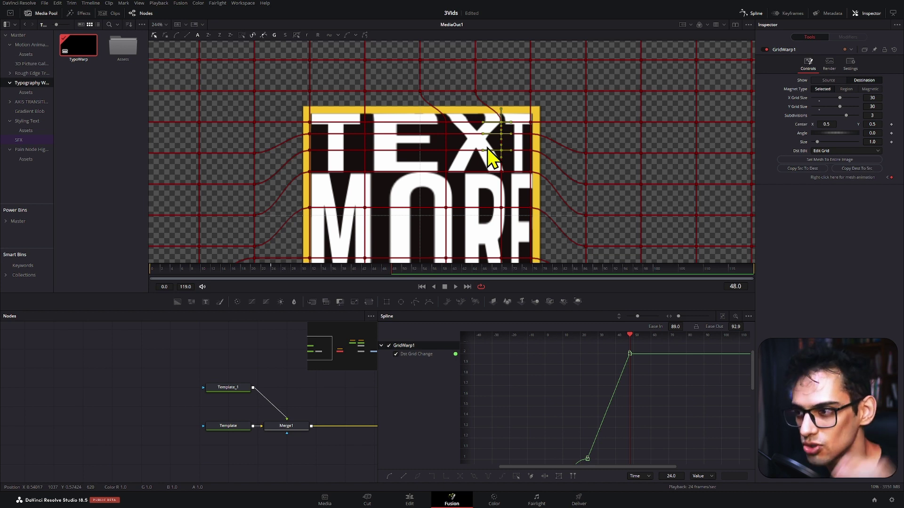
{"action": "scroll", "coordinate": [487, 148], "scroll_direction": "down", "scroll_amount": 2}
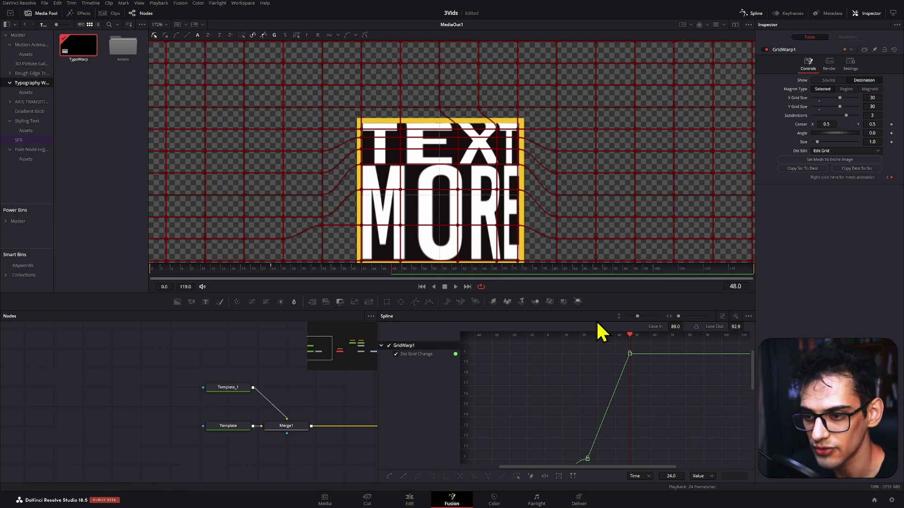
Try to flatten the spline handles of the keyframes at frames 24 and 48
{"action": "scroll", "coordinate": [589, 389], "scroll_direction": "down", "scroll_amount": 3}
{"action": "left_click_drag", "start_coordinate": [571, 355], "coordinate": [608, 431]}
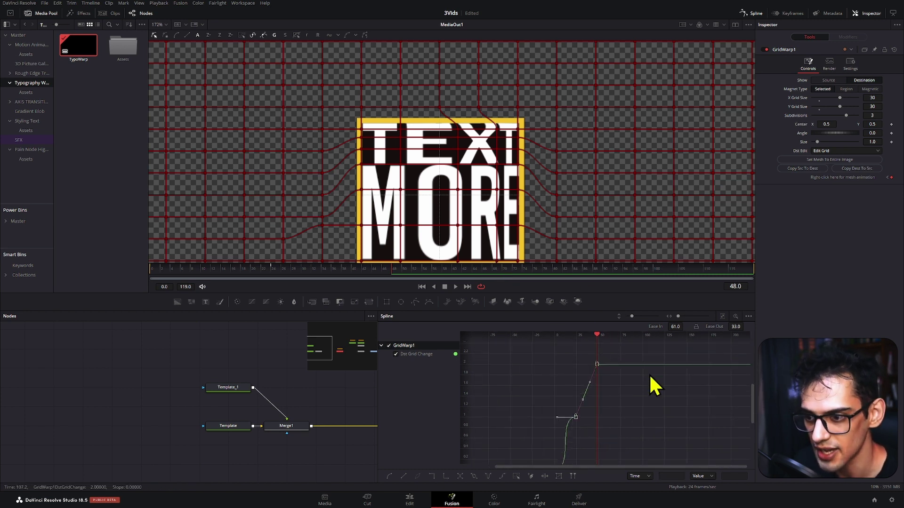
{"action": "key", "text": "f"}
{"action": "key", "text": "ctrl+z"}
{"action": "left_click_drag", "start_coordinate": [571, 407], "coordinate": [586, 432]}
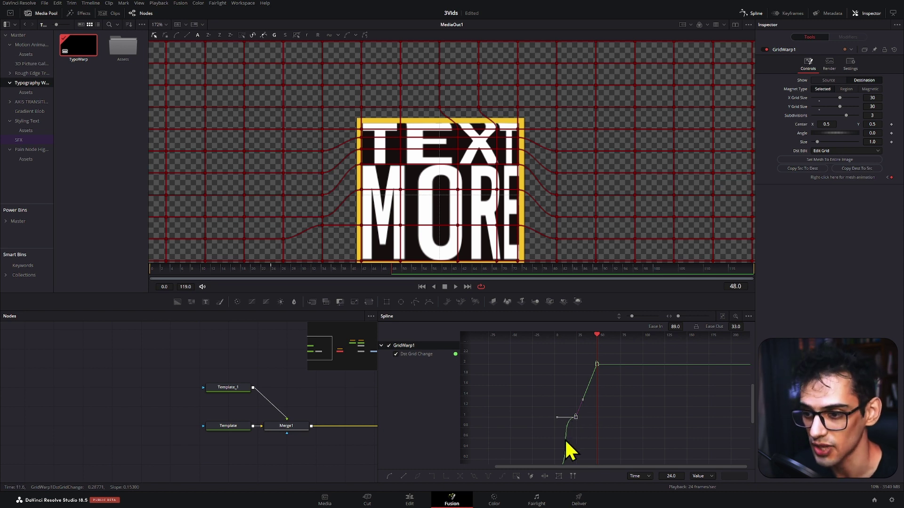
{"action": "key", "text": "f"}
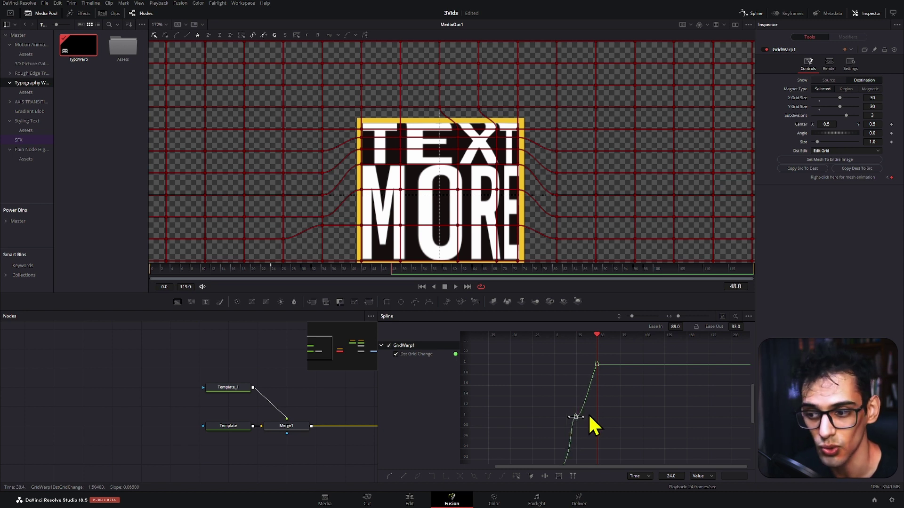
{"action": "key", "text": "ctrl+z"}
Level the curve handles between the keyframes at frames 24 and 48, and raise the frame 24 keyframe's ease out to 100
{"action": "left_click_drag", "start_coordinate": [580, 402], "coordinate": [588, 421]}
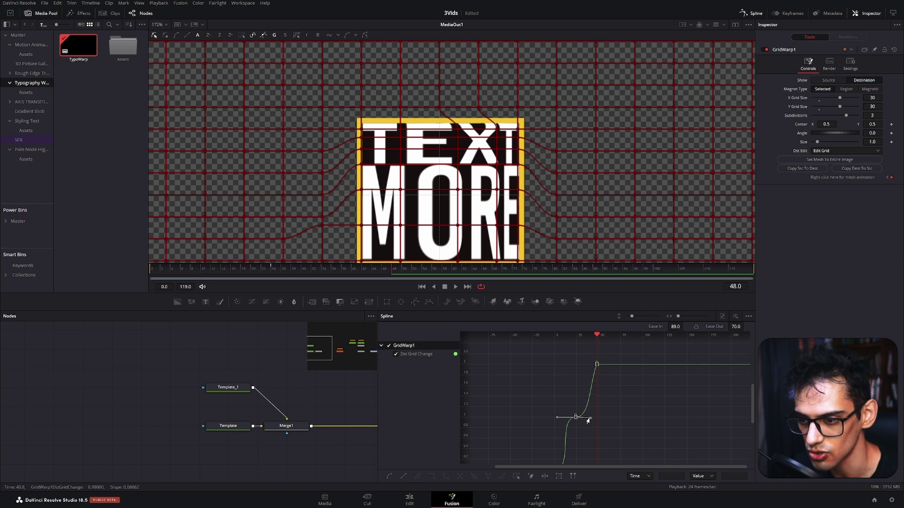
{"action": "left_click", "coordinate": [590, 391]}
{"action": "left_click_drag", "start_coordinate": [587, 383], "coordinate": [584, 364]}
{"action": "left_click", "coordinate": [576, 416]}
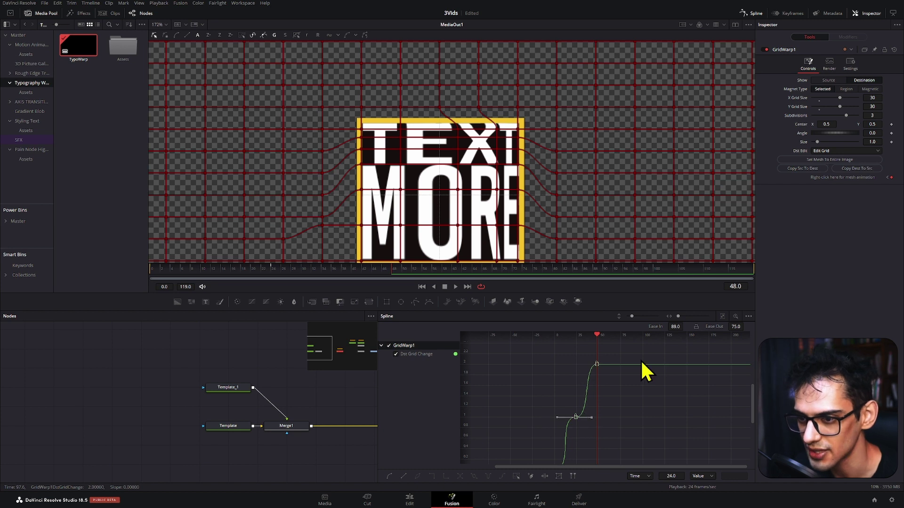
{"action": "left_click_drag", "start_coordinate": [736, 327], "coordinate": [745, 326]}
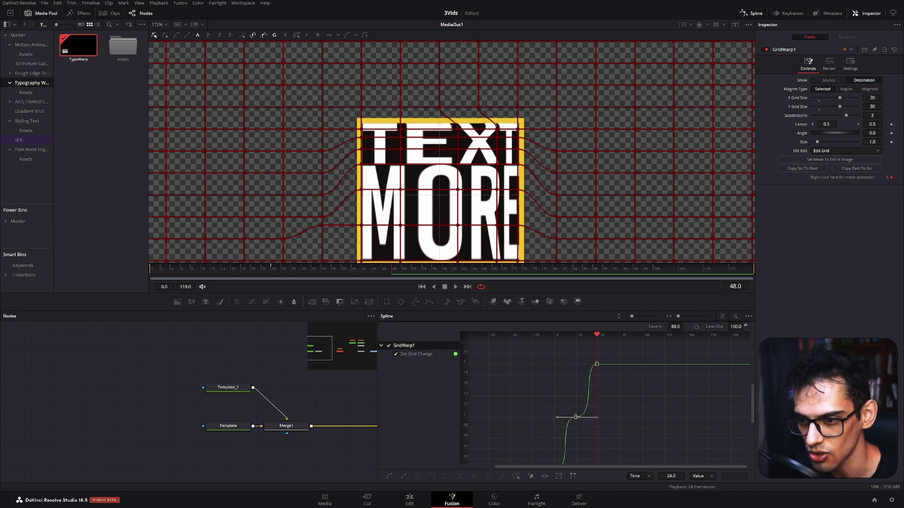
{"action": "left_click_drag", "start_coordinate": [597, 417], "coordinate": [616, 419]}
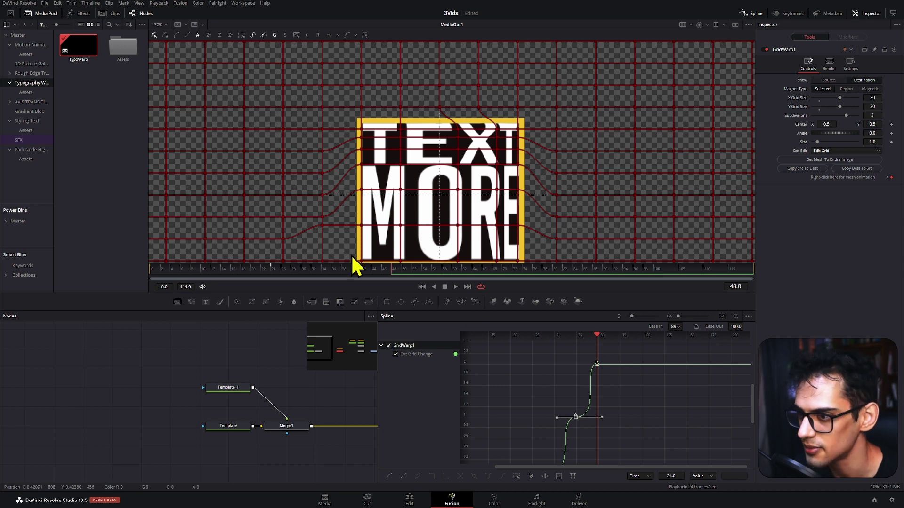
Play back the animation from around frame 24 to check the sideways stretch of the letters
{"action": "left_click_drag", "start_coordinate": [333, 272], "coordinate": [272, 274]}
{"action": "key", "text": "space"}
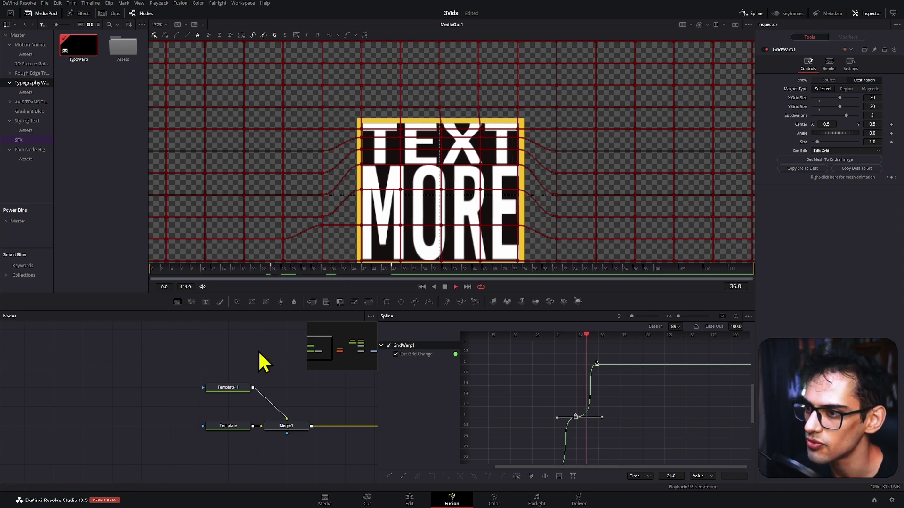
{"action": "key", "text": "space"}
Return the playhead to the keyframe at frame 48 and advance it by 24 frames to frame 72
{"action": "left_click", "coordinate": [388, 274]}
{"action": "mouse_move", "coordinate": [387, 274]}
{"action": "left_mouse_down"}
{"action": "mouse_move", "coordinate": [369, 276]}
{"action": "mouse_move", "coordinate": [393, 271]}
{"action": "left_mouse_up"}
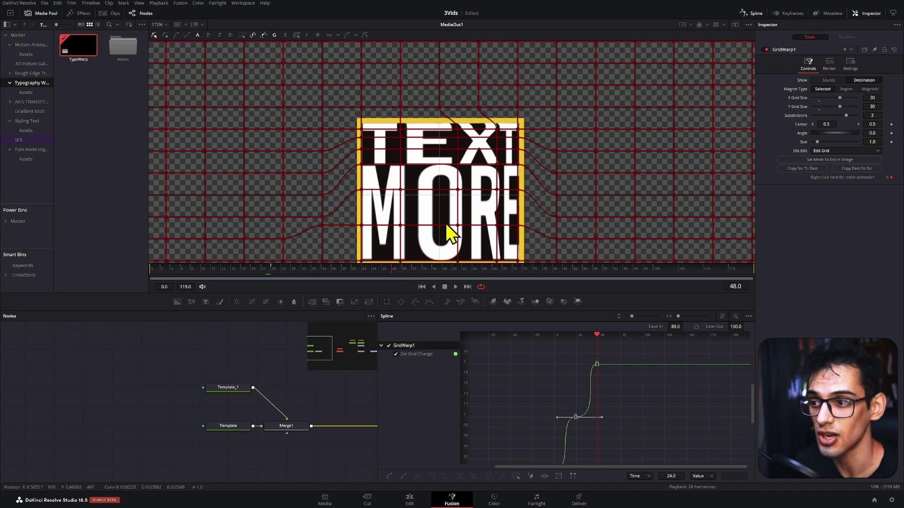
{"action": "left_click", "coordinate": [745, 287]}
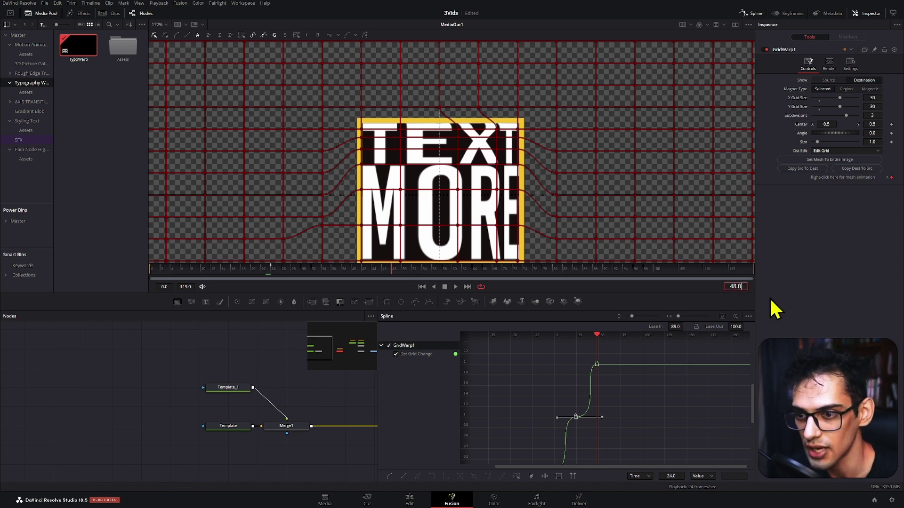
{"action": "type", "text": "+24"}
{"action": "key", "text": "Return"}
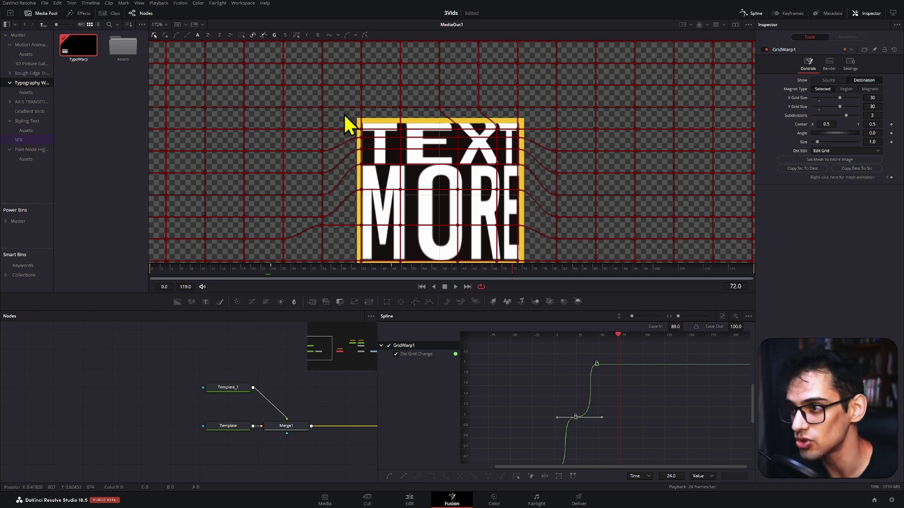
Try to reset only the selected grid points around the right half of TEXT at frame 72
{"action": "left_click_drag", "start_coordinate": [345, 116], "coordinate": [552, 264]}
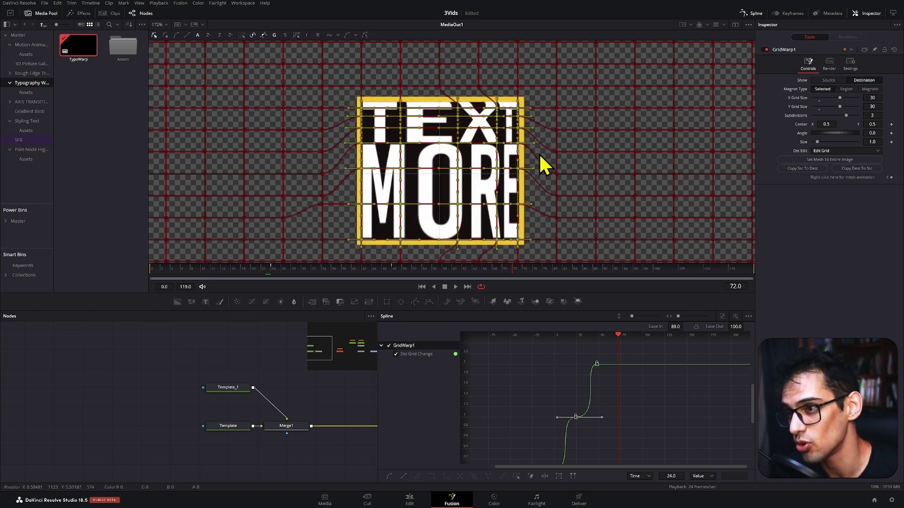
{"action": "left_click", "coordinate": [284, 64]}
{"action": "left_click_drag", "start_coordinate": [414, 101], "coordinate": [527, 168]}
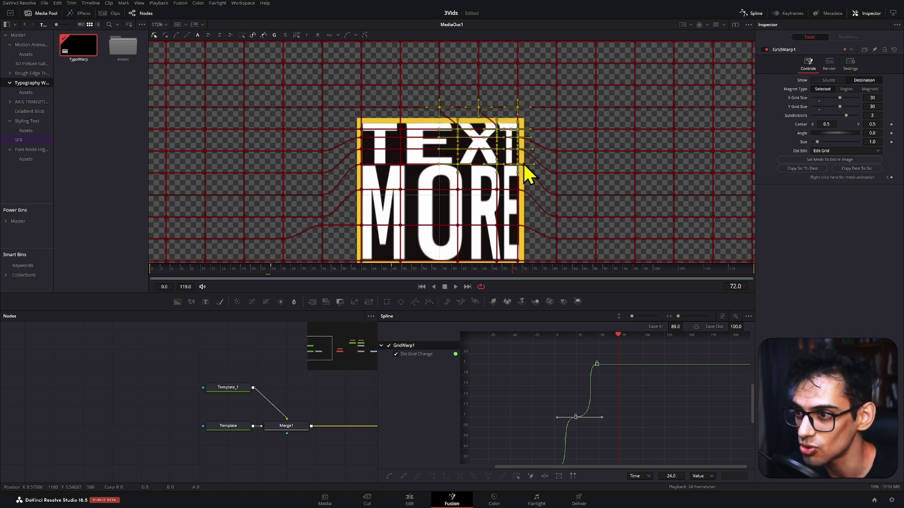
{"action": "left_click", "coordinate": [306, 35]}
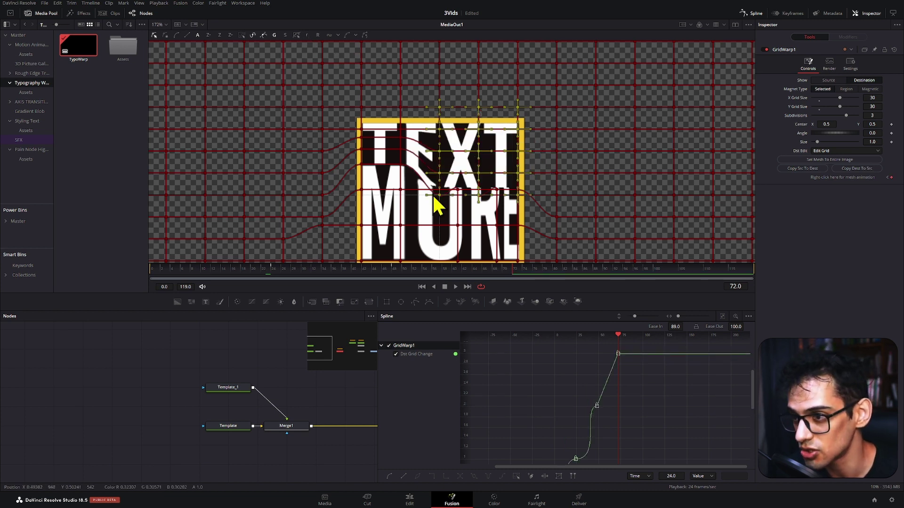
{"action": "key", "text": "ctrl+z"}
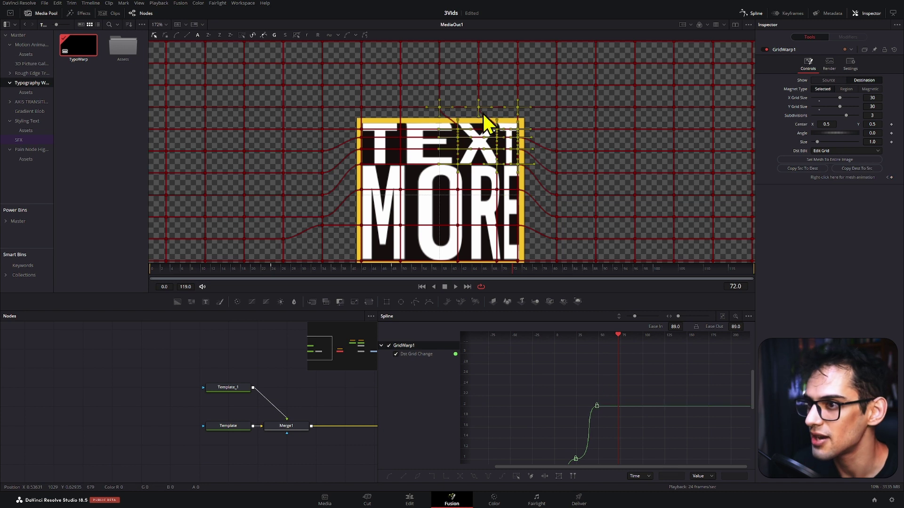
Reset all points of the warp grid at frame 72 to their original, undistorted positions
{"action": "left_click", "coordinate": [317, 35]}
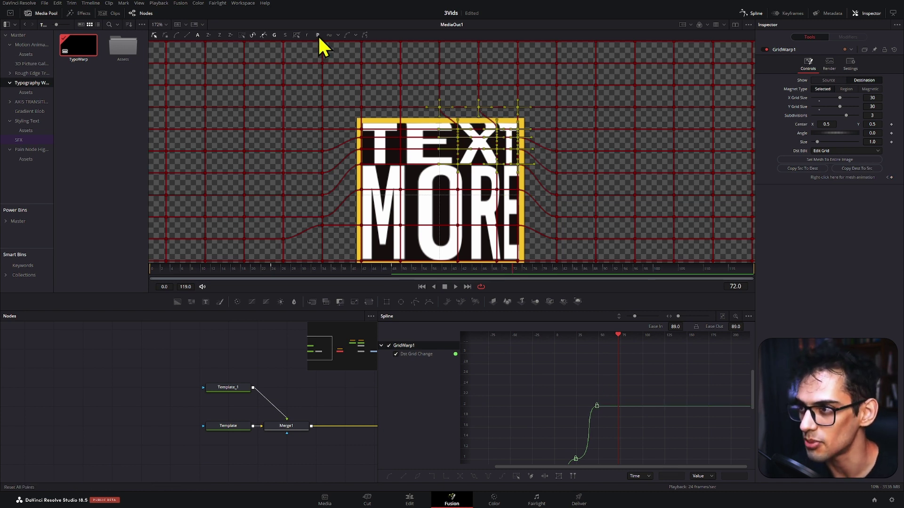
{"action": "left_click", "coordinate": [317, 36]}
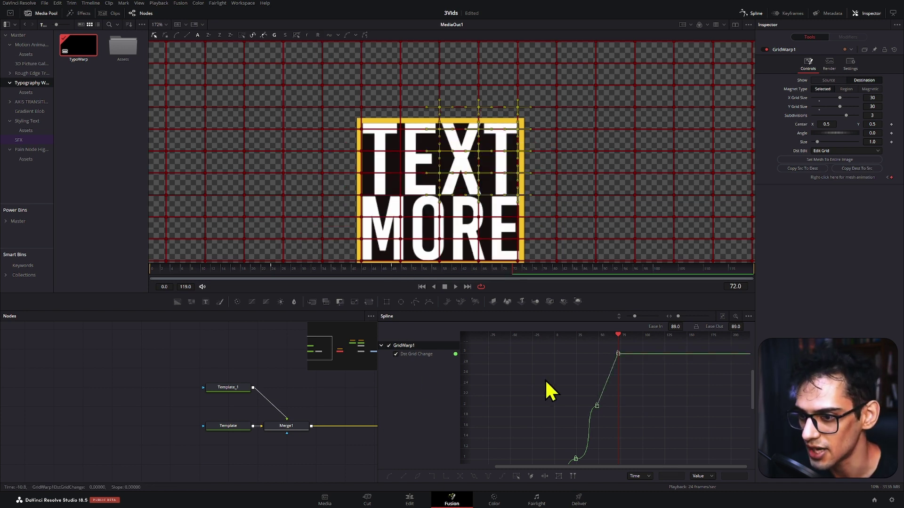
Smooth the spline between the keyframes at frames 48 and 72 into an S-curve, with ease in about 76 and ease out about 95
{"action": "left_click_drag", "start_coordinate": [592, 345], "coordinate": [647, 416]}
{"action": "left_click_drag", "start_coordinate": [604, 388], "coordinate": [613, 410]}
{"action": "left_click_drag", "start_coordinate": [611, 371], "coordinate": [595, 359]}
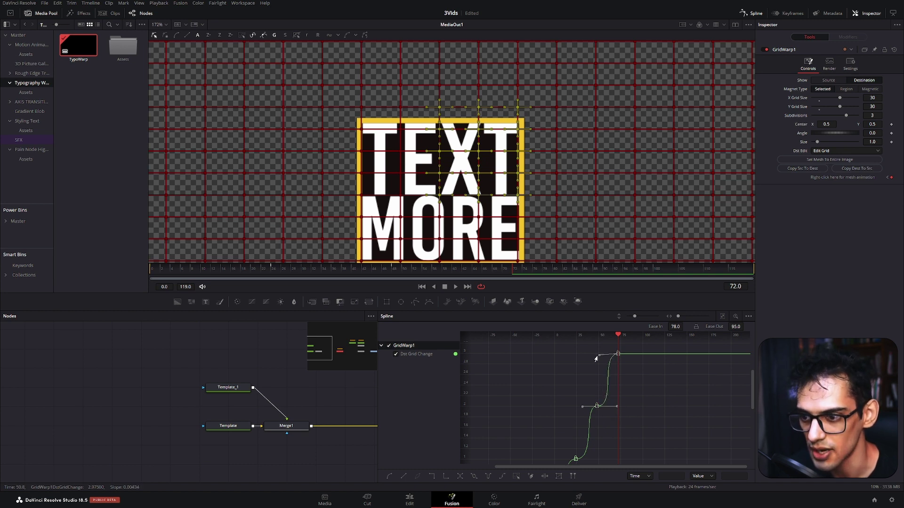
Play back the warp animation from frame 0 to frame 72 with the grid overlay hidden
{"action": "left_click", "coordinate": [145, 342]}
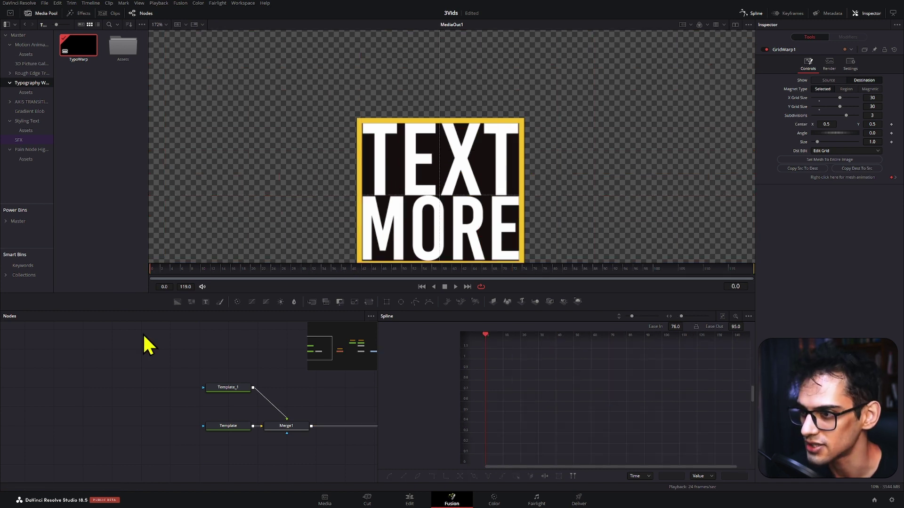
{"action": "key", "text": "space"}
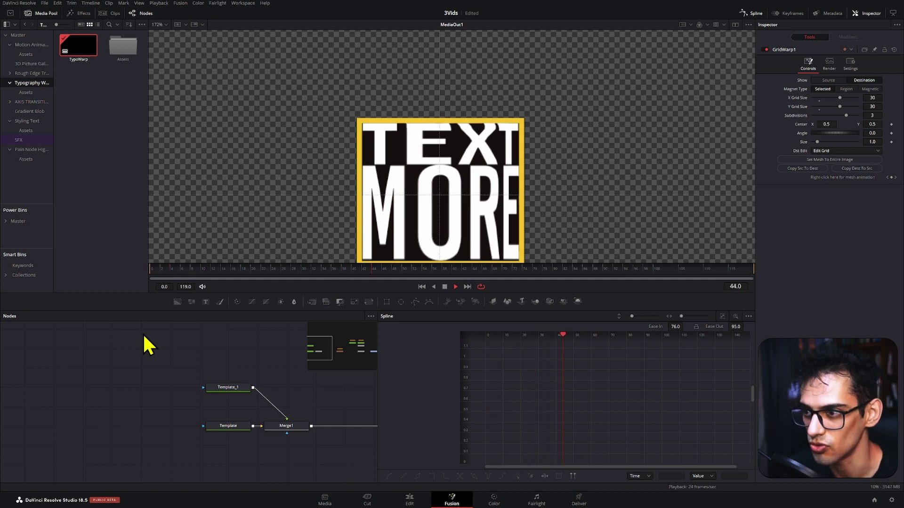
{"action": "key", "text": "space"}
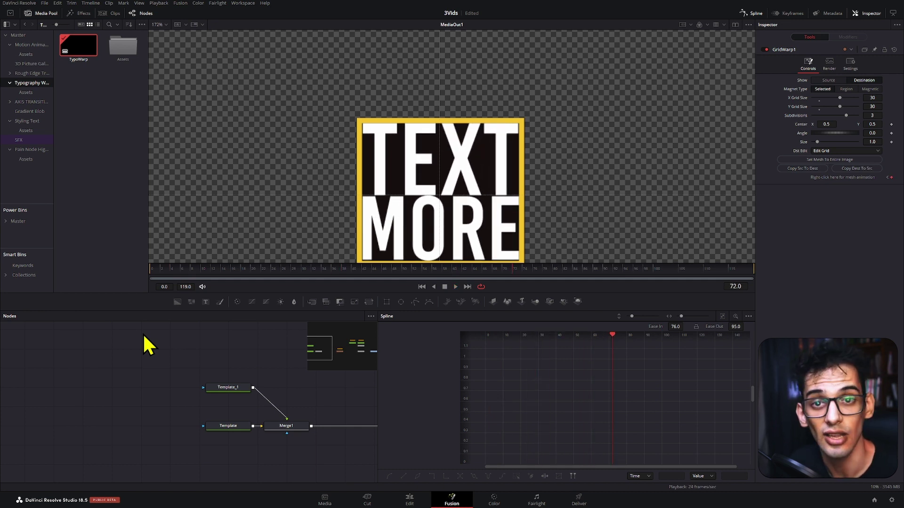
Enable motion blur on GridWarp1 with quality 4, shutter angle 280 and center bias 0.4
{"action": "left_click_drag", "start_coordinate": [315, 394], "coordinate": [296, 393]}
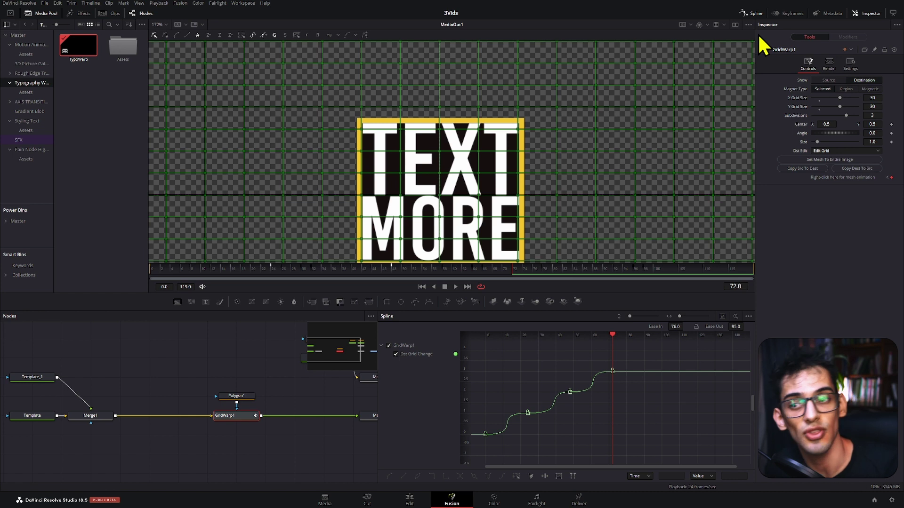
{"action": "left_click", "coordinate": [318, 270]}
{"action": "left_click", "coordinate": [297, 271]}
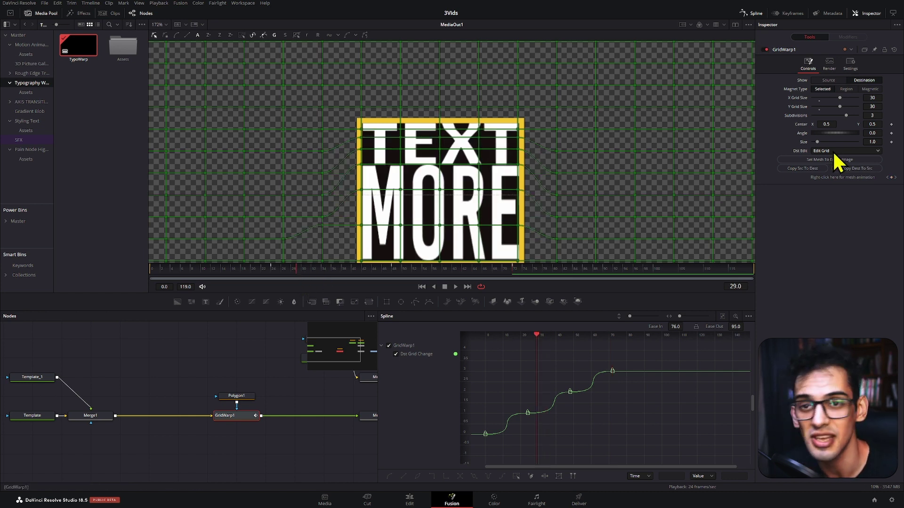
{"action": "left_click", "coordinate": [851, 66]}
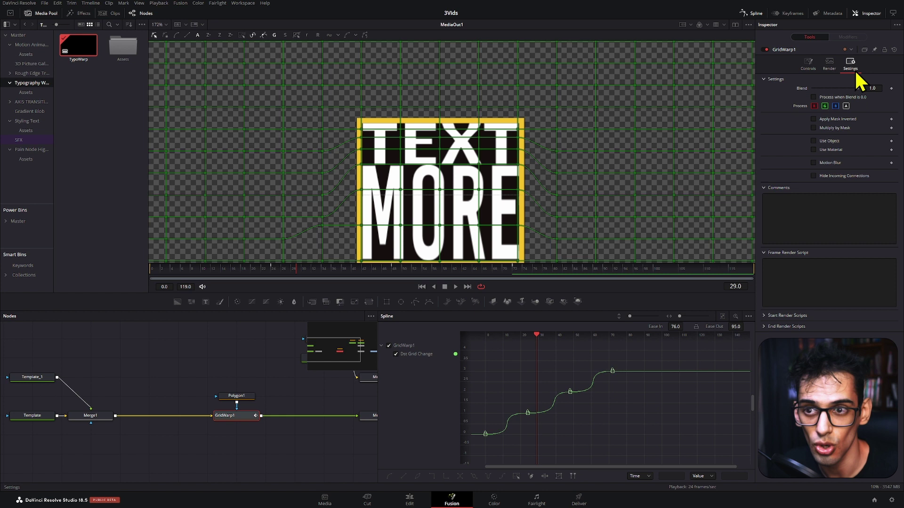
{"action": "left_click", "coordinate": [830, 162]}
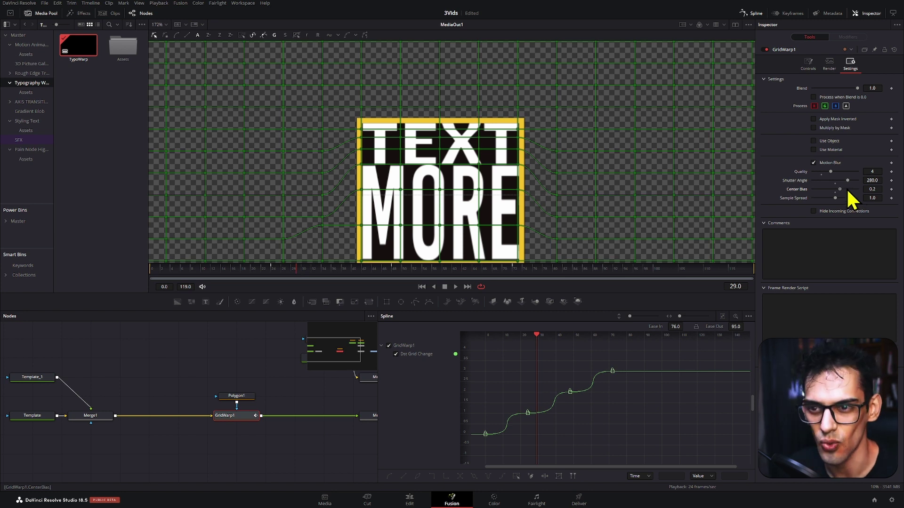
Play the motion-blurred animation from frame 0 with the grid overlay hidden, and replay it from near the start
{"action": "left_click_drag", "start_coordinate": [263, 268], "coordinate": [142, 268]}
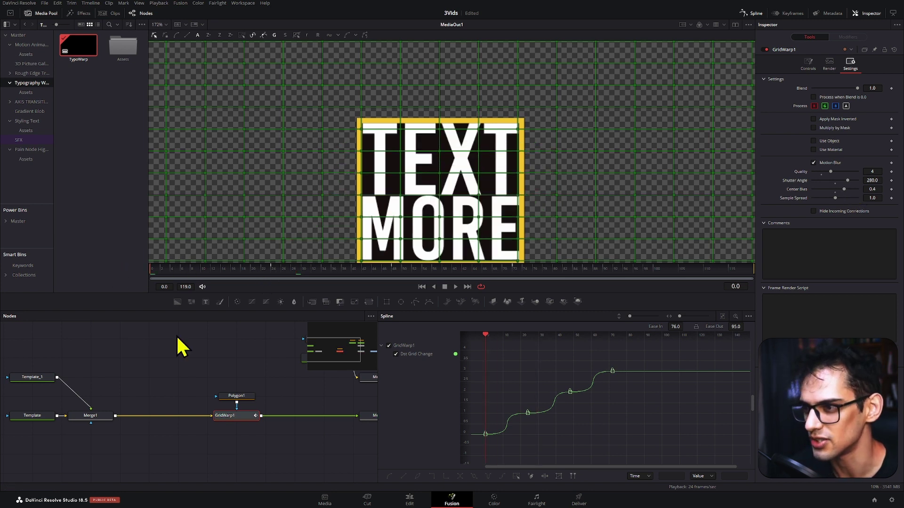
{"action": "left_click", "coordinate": [206, 343]}
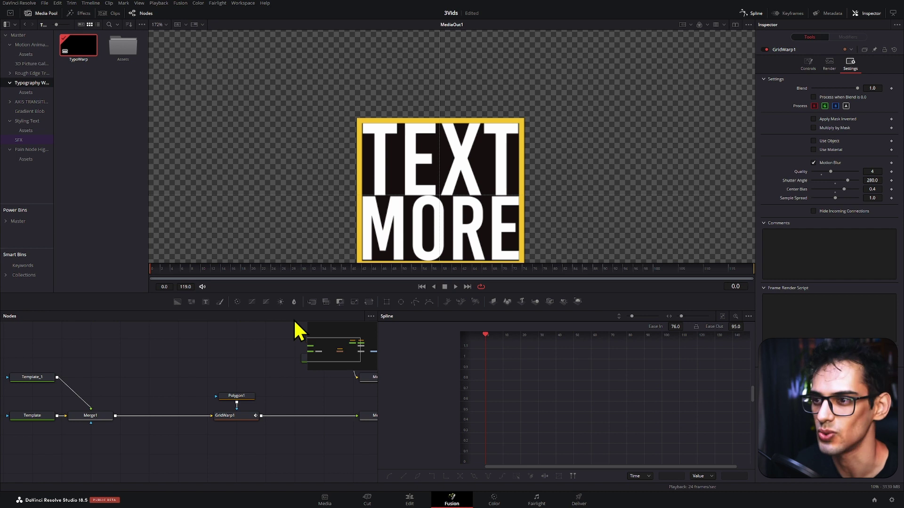
{"action": "key", "text": "space"}
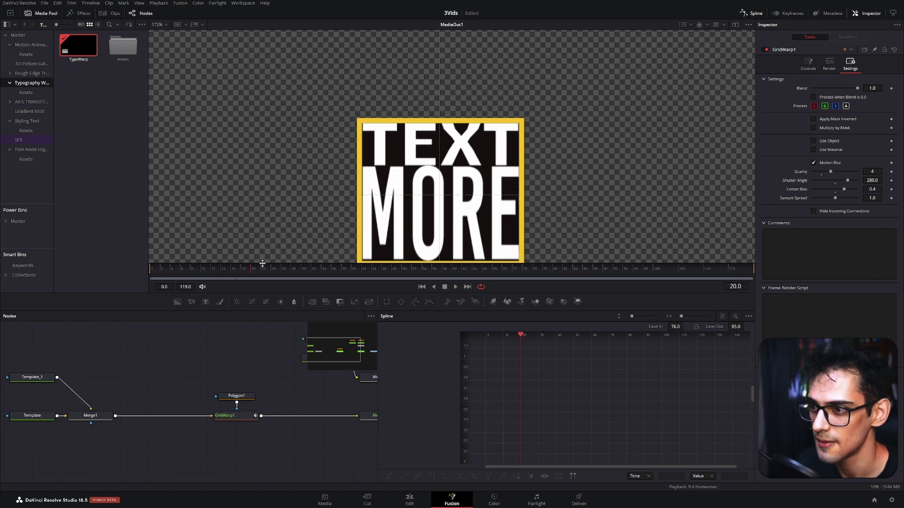
{"action": "left_click", "coordinate": [158, 278]}
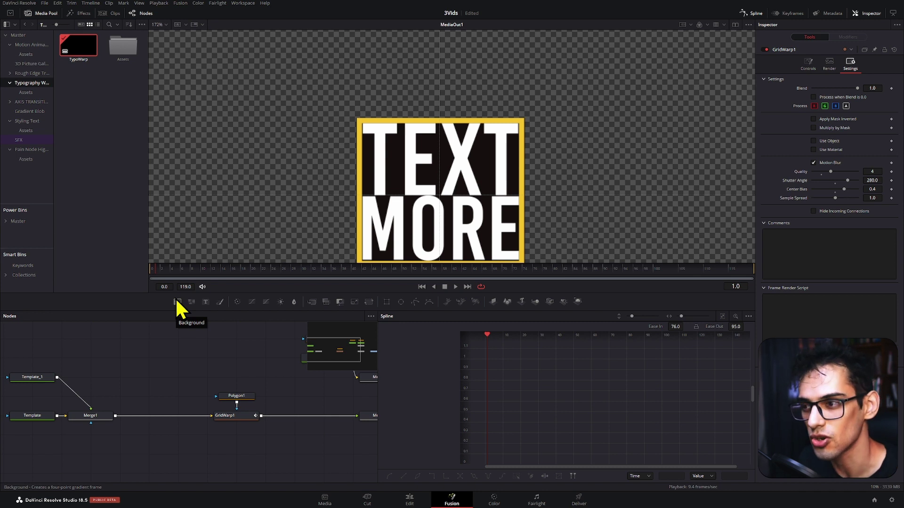
{"action": "key", "text": "space"}
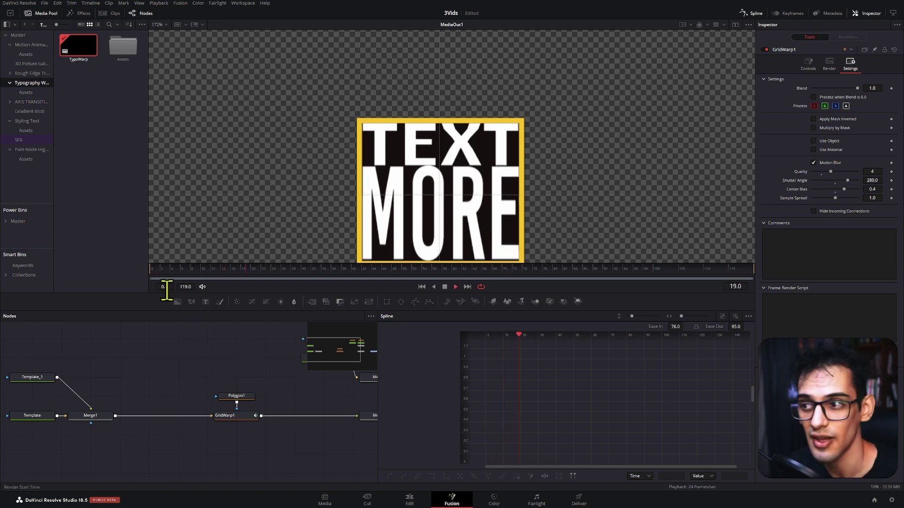